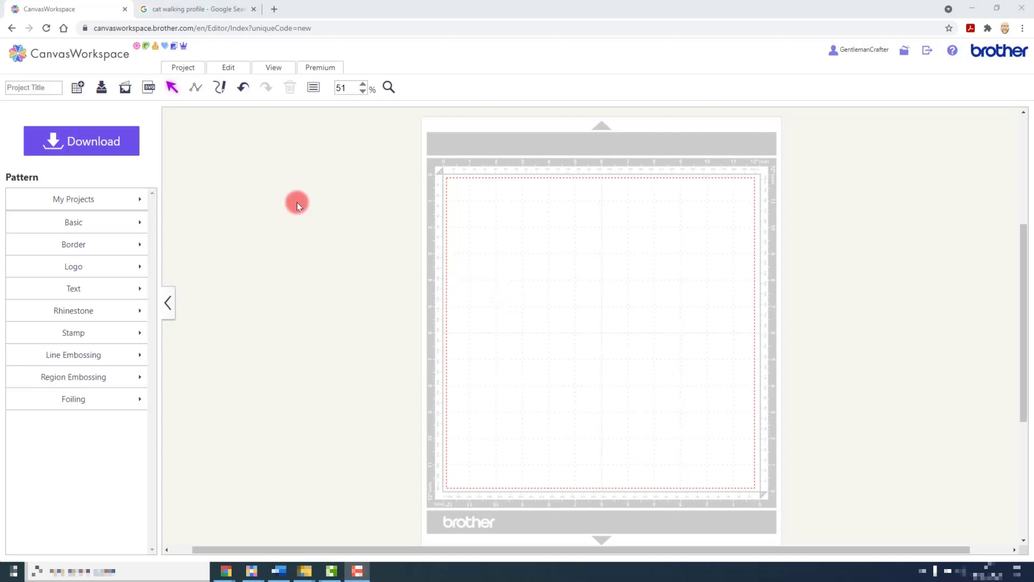
Step: Open Start Enhanced Tracing and load the Cat.jpg walking-cat photo from the computer
click(124, 90)
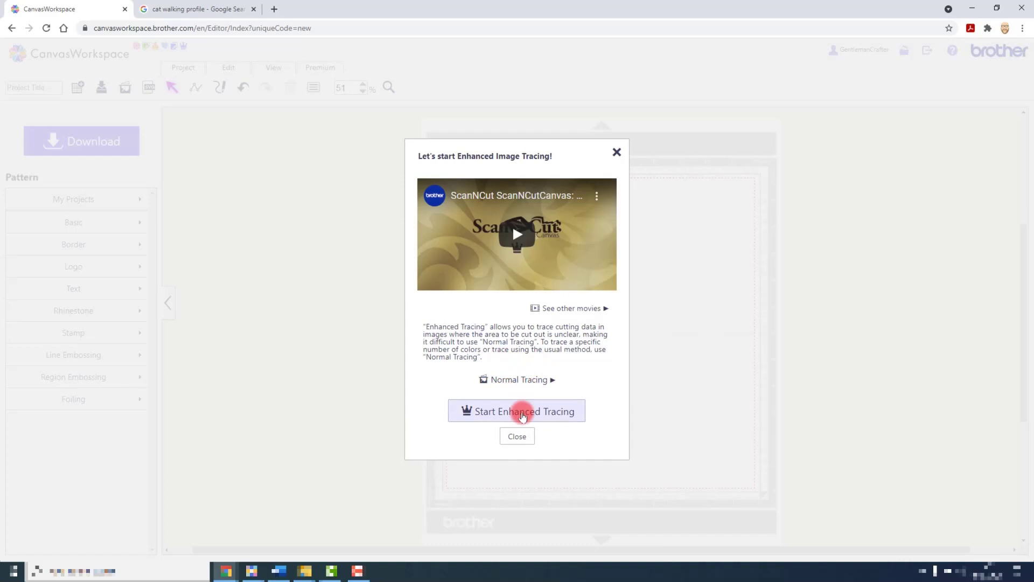
click(521, 413)
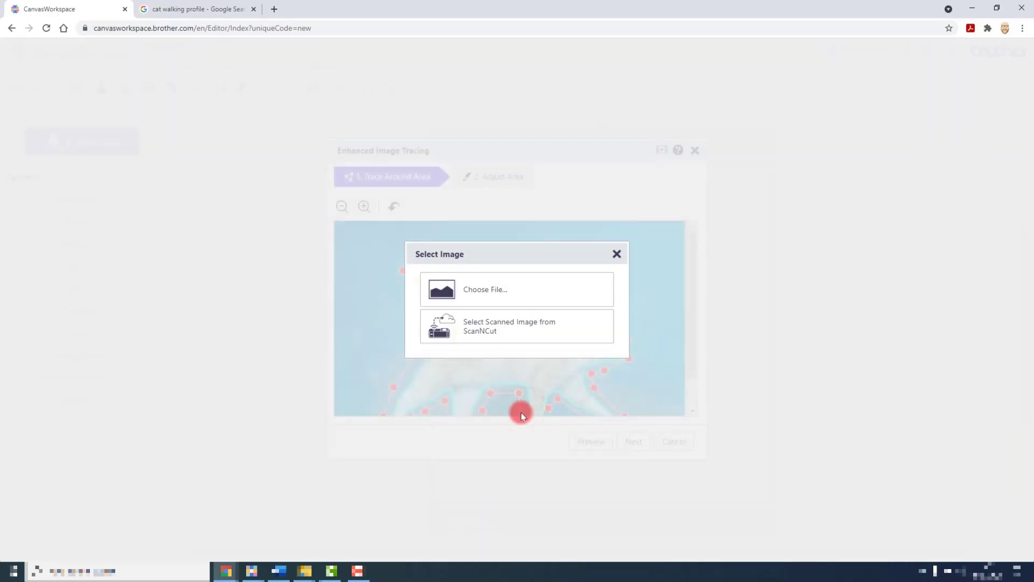
click(508, 301)
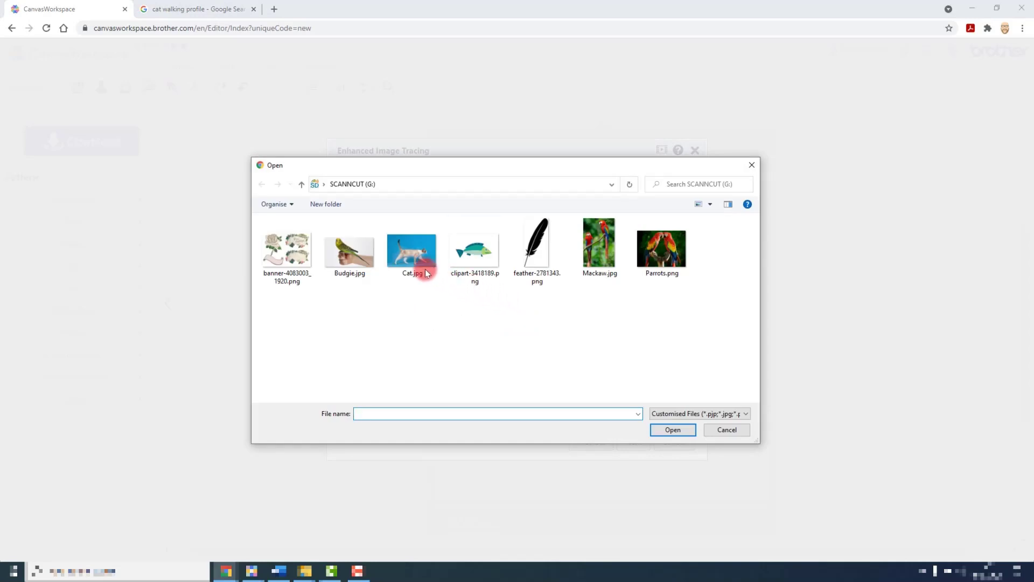
double_click(413, 264)
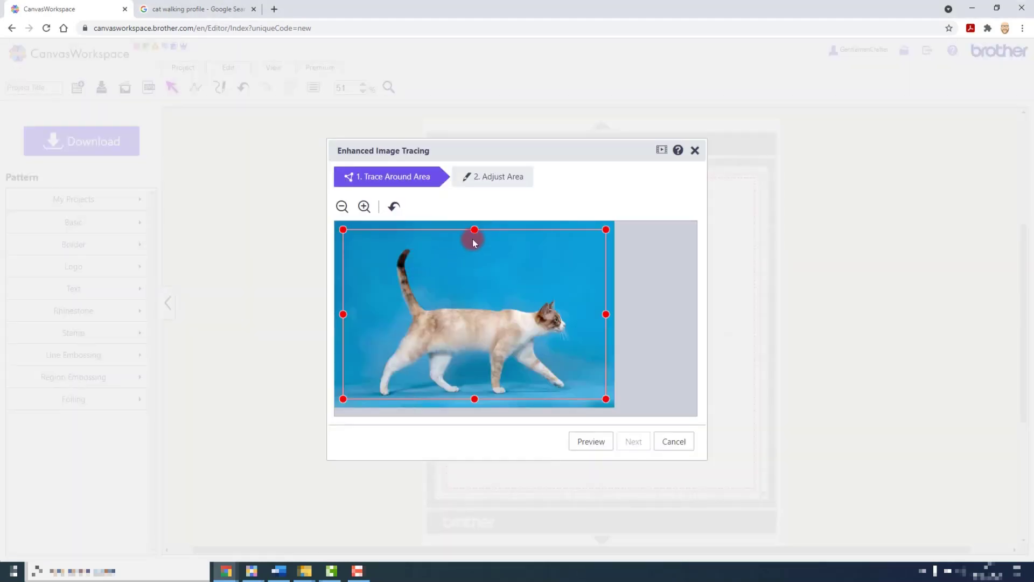
Step: Drag the trace-area outline in to the tail tip, the cat's back, head and face
mouse_move(473, 232)
mouse_down()
mouse_move(417, 244)
mouse_move(442, 243)
mouse_move(413, 267)
mouse_move(427, 302)
mouse_move(471, 284)
mouse_move(459, 300)
mouse_up()
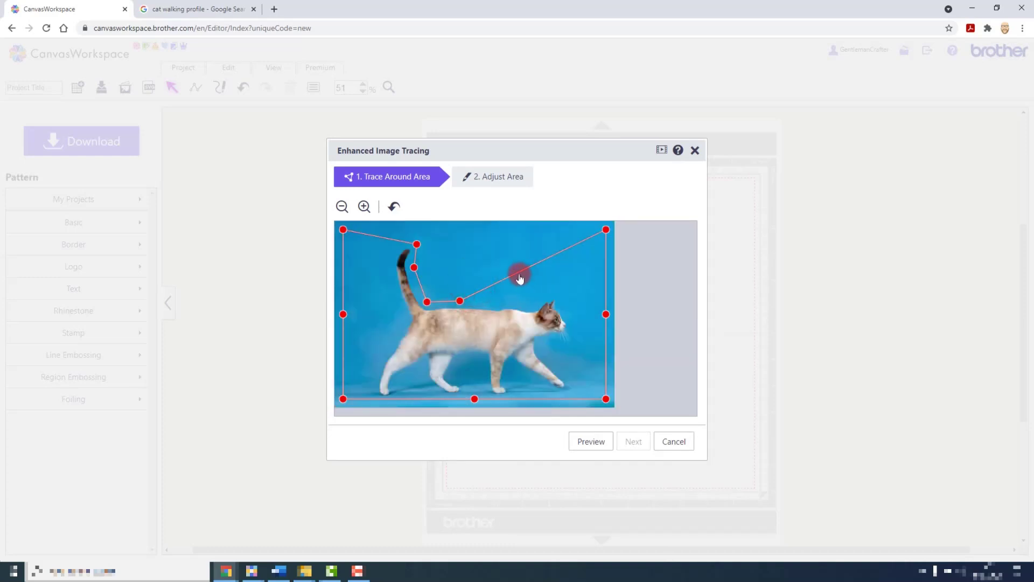
mouse_move(520, 277)
mouse_down()
mouse_move(501, 302)
mouse_move(533, 302)
mouse_up()
drag(606, 229, 555, 291)
mouse_move(607, 314)
mouse_down()
mouse_move(572, 314)
mouse_move(573, 349)
mouse_move(541, 345)
mouse_move(572, 391)
mouse_move(542, 388)
mouse_move(509, 366)
mouse_move(496, 374)
mouse_move(513, 397)
mouse_move(486, 397)
mouse_move(473, 392)
mouse_move(485, 383)
mouse_move(479, 371)
mouse_move(455, 362)
mouse_move(436, 372)
mouse_move(467, 390)
mouse_move(456, 399)
mouse_move(418, 385)
mouse_move(411, 374)
mouse_move(422, 365)
mouse_move(386, 381)
mouse_move(394, 397)
mouse_move(357, 393)
mouse_move(373, 391)
mouse_move(376, 368)
mouse_move(362, 347)
mouse_move(404, 321)
mouse_up()
Step: Add points at the chin, belly and legs, fit the rear and tail, then preview
click(605, 398)
click(398, 377)
drag(343, 315, 398, 296)
drag(345, 230, 391, 263)
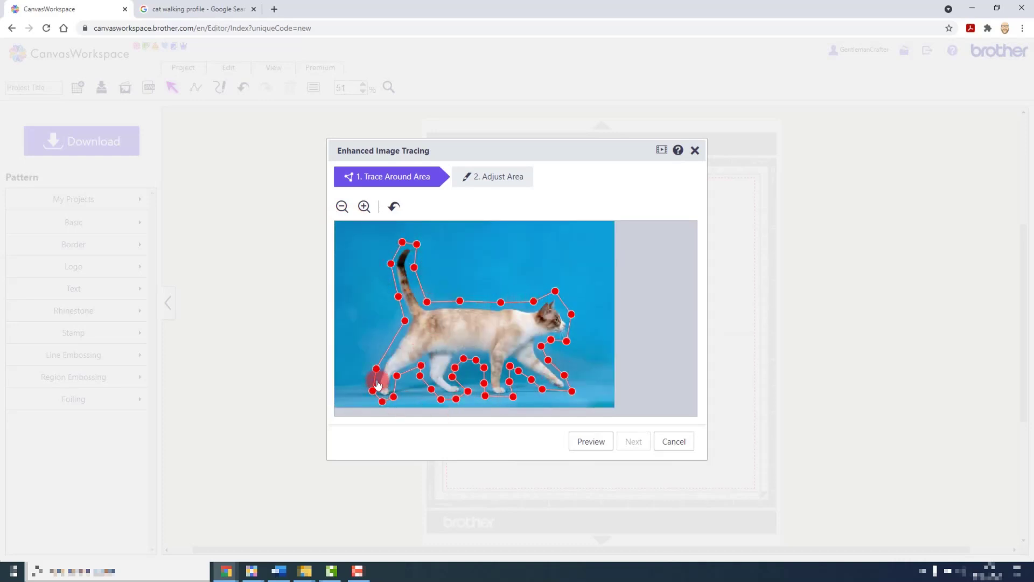
click(590, 442)
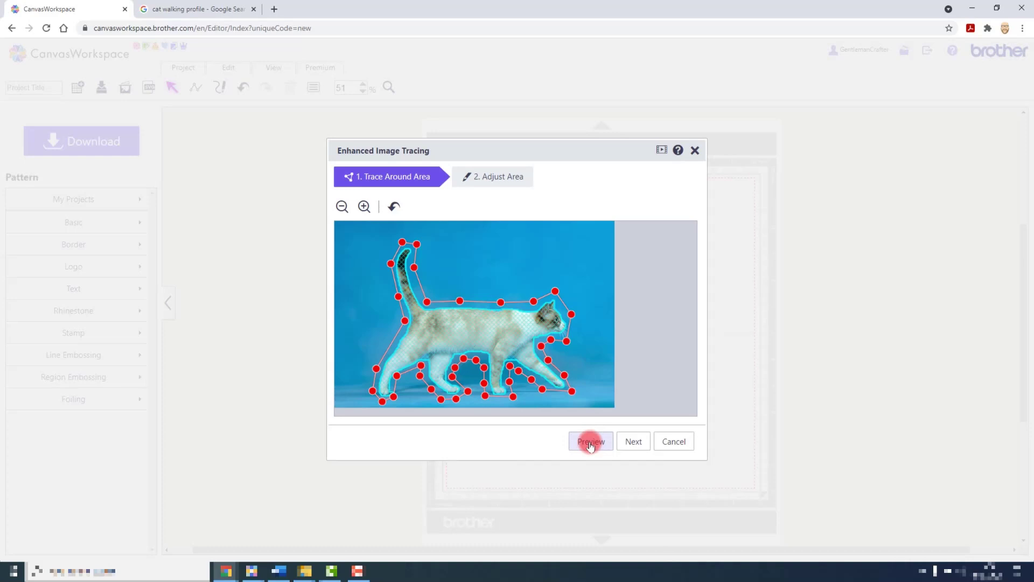
Step: Advance to the Adjust Area step and zoom in on the cat's tail and paws
click(566, 396)
click(630, 443)
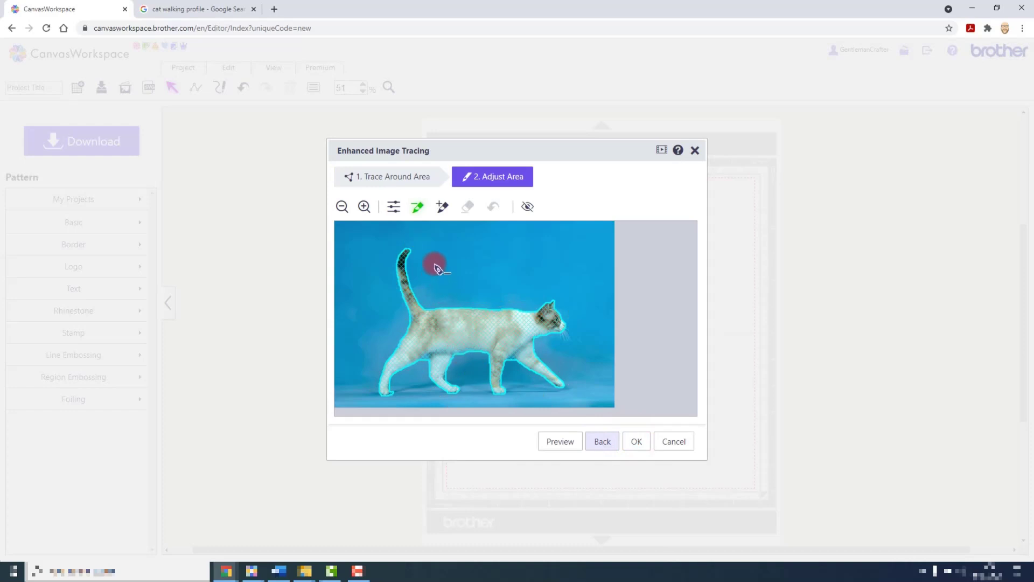
click(363, 208)
click(363, 207)
click(363, 208)
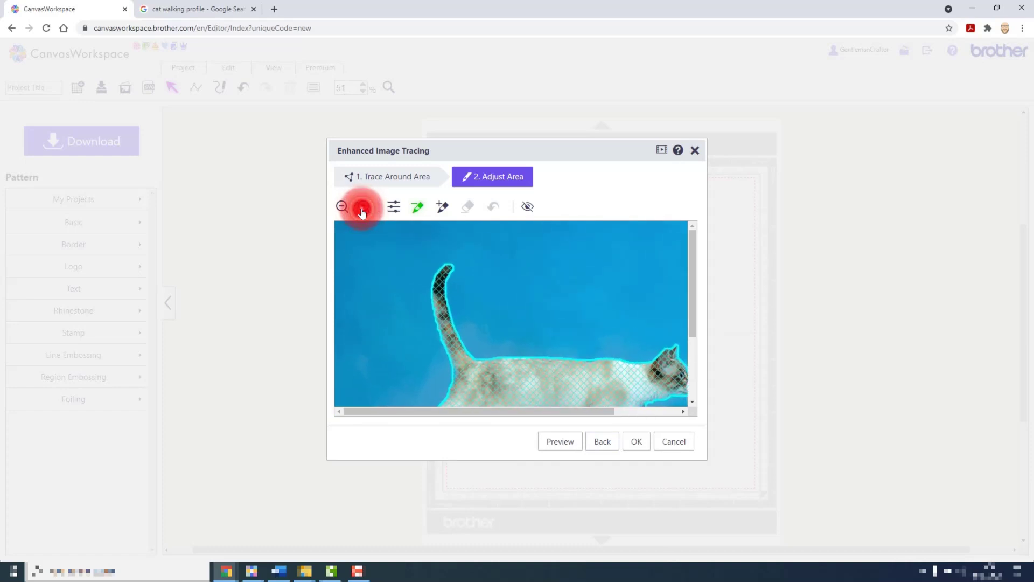
click(363, 207)
click(363, 208)
click(364, 207)
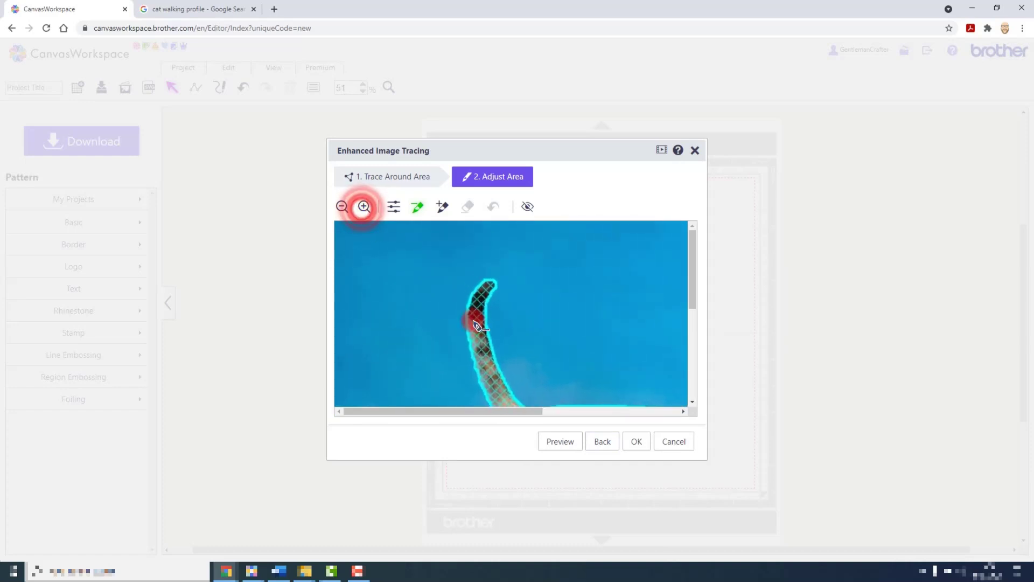
scroll(478, 324, down, 5)
Step: Draw reduce-area marker strokes to correct the trace around the paw
drag(460, 392, 455, 331)
click(415, 210)
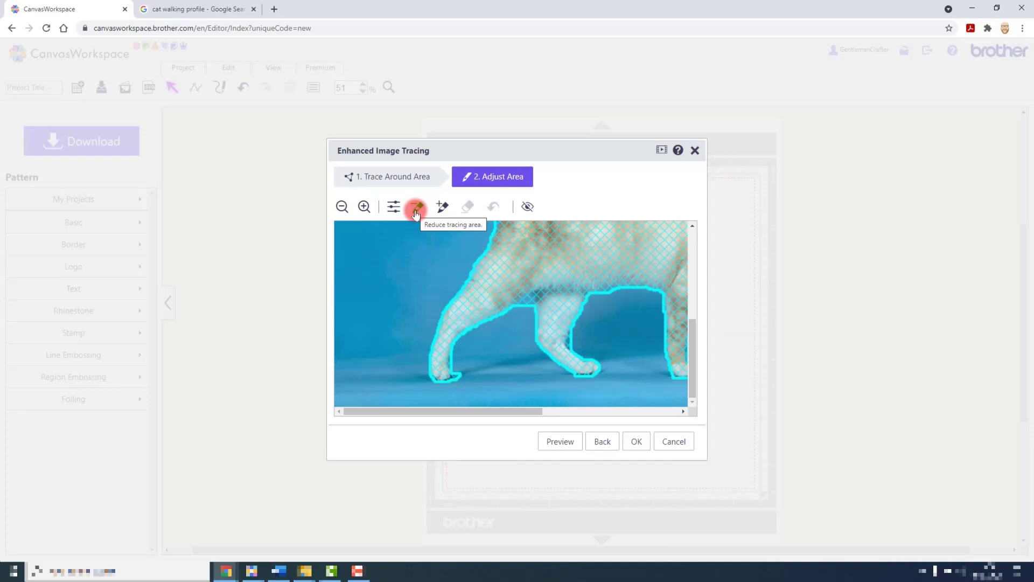
mouse_move(415, 213)
mouse_down()
mouse_move(458, 246)
mouse_move(506, 311)
mouse_move(525, 303)
mouse_move(534, 313)
mouse_move(529, 296)
mouse_move(520, 301)
mouse_move(535, 297)
mouse_move(519, 305)
mouse_move(535, 321)
mouse_move(532, 299)
mouse_move(511, 322)
mouse_up()
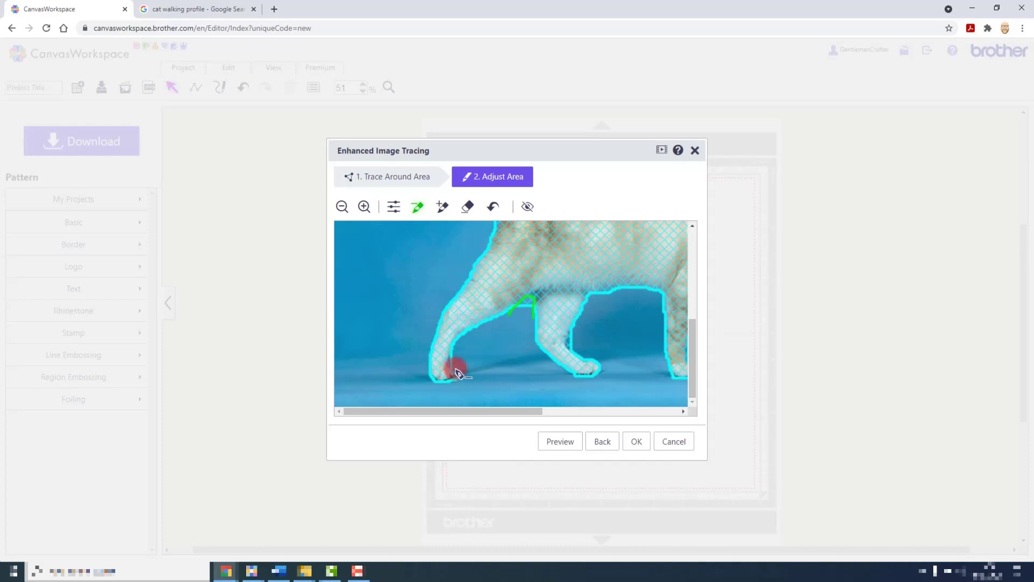
drag(457, 371, 456, 382)
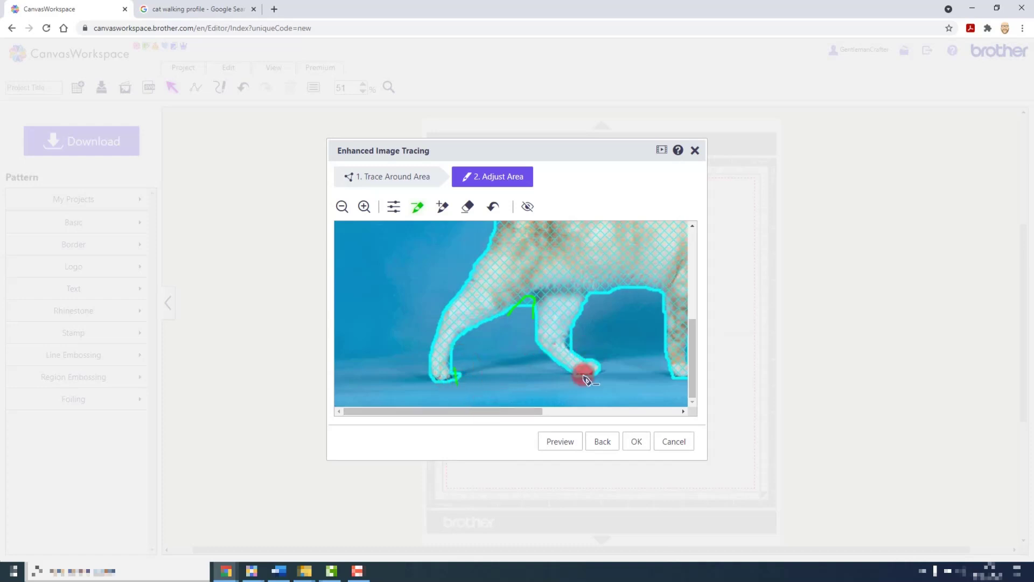
drag(528, 412, 556, 406)
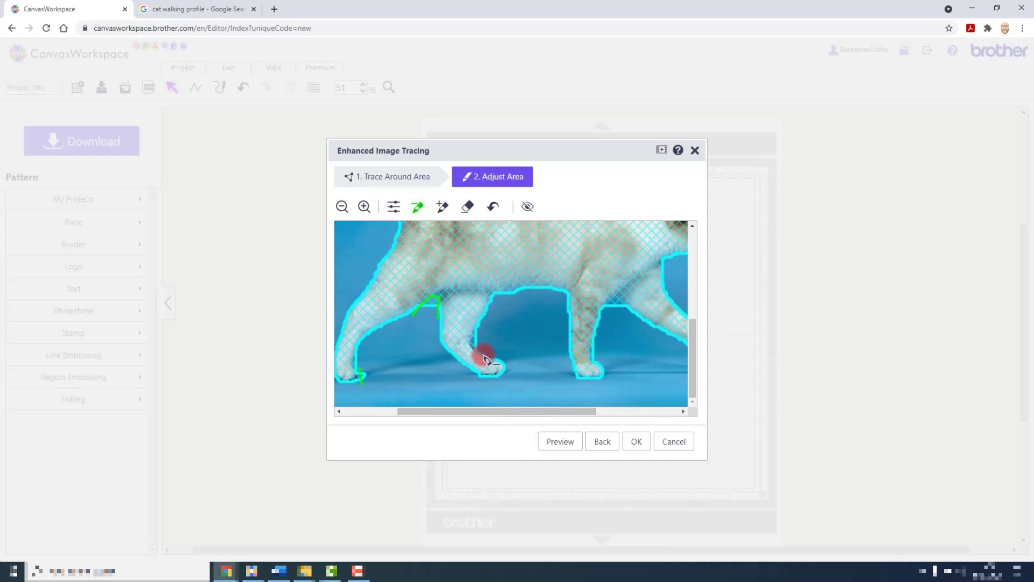
Step: Mark the cat's front leg and hind leg with add-area strokes
click(442, 209)
drag(484, 354, 473, 330)
mouse_move(606, 309)
mouse_down()
mouse_move(614, 296)
mouse_move(626, 307)
mouse_up()
drag(573, 412, 614, 411)
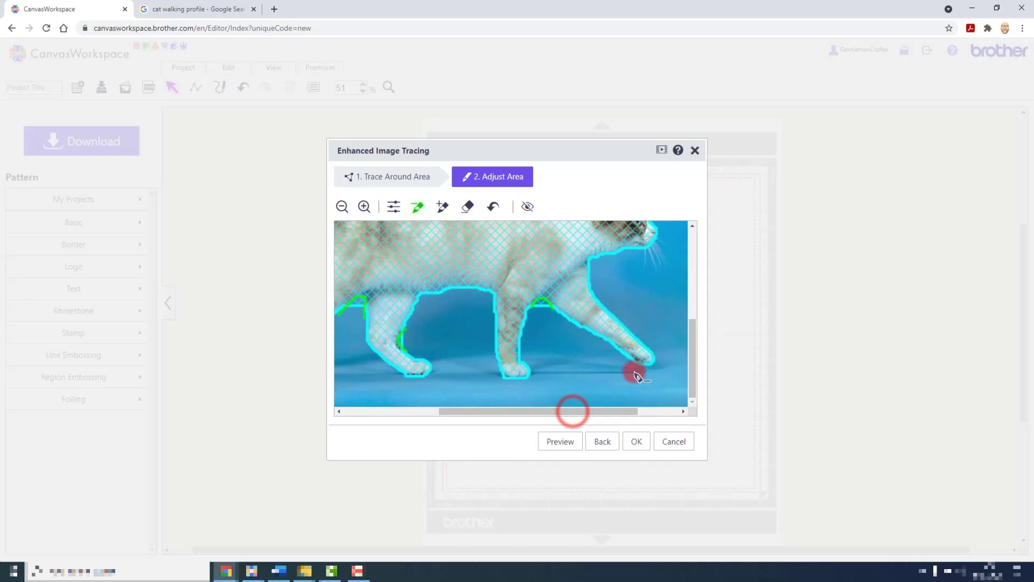
scroll(652, 349, up, 3)
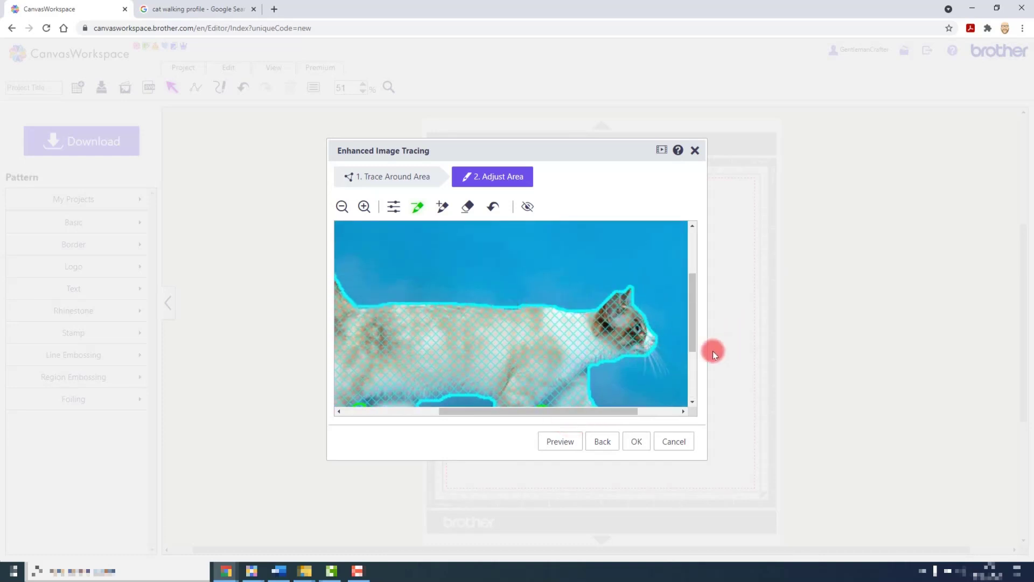
scroll(623, 374, down, 3)
drag(604, 410, 563, 411)
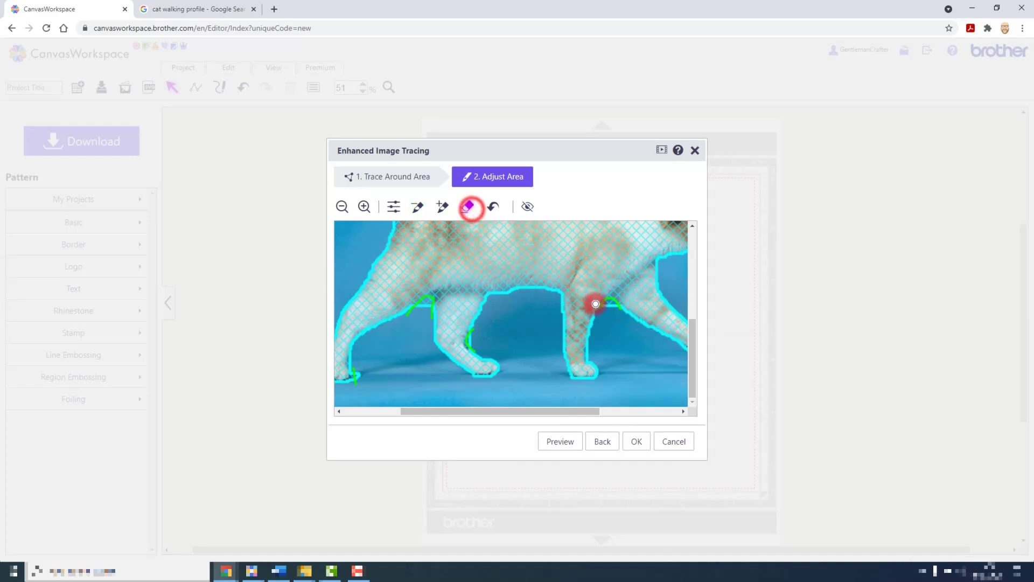
Step: Erase the stray mark beside the rear leg and re-mark the rear leg edge
mouse_move(596, 304)
mouse_down()
mouse_move(619, 314)
mouse_move(619, 302)
mouse_move(604, 300)
mouse_up()
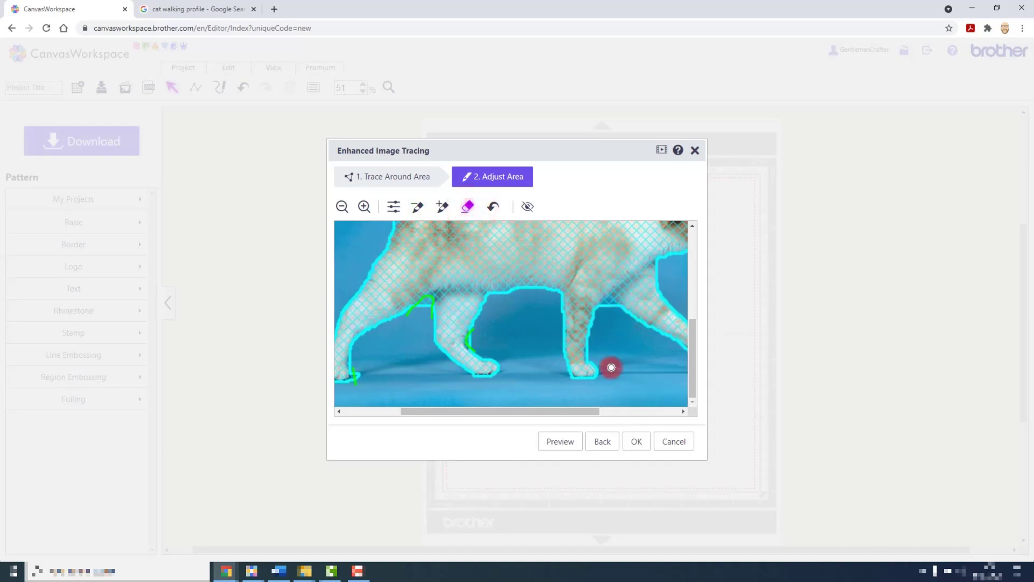
click(417, 209)
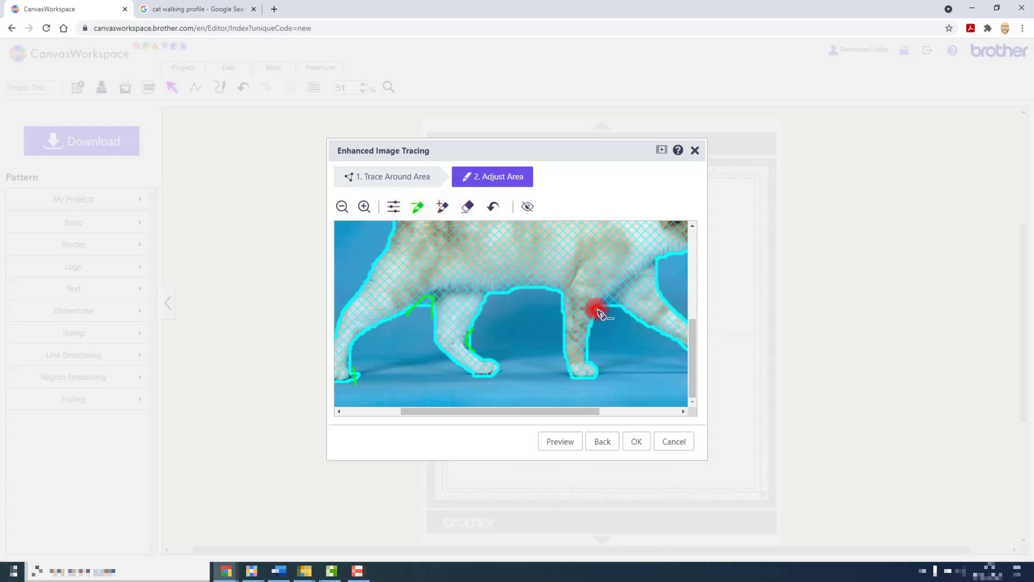
mouse_move(598, 310)
mouse_down()
mouse_move(596, 300)
mouse_move(620, 309)
mouse_up()
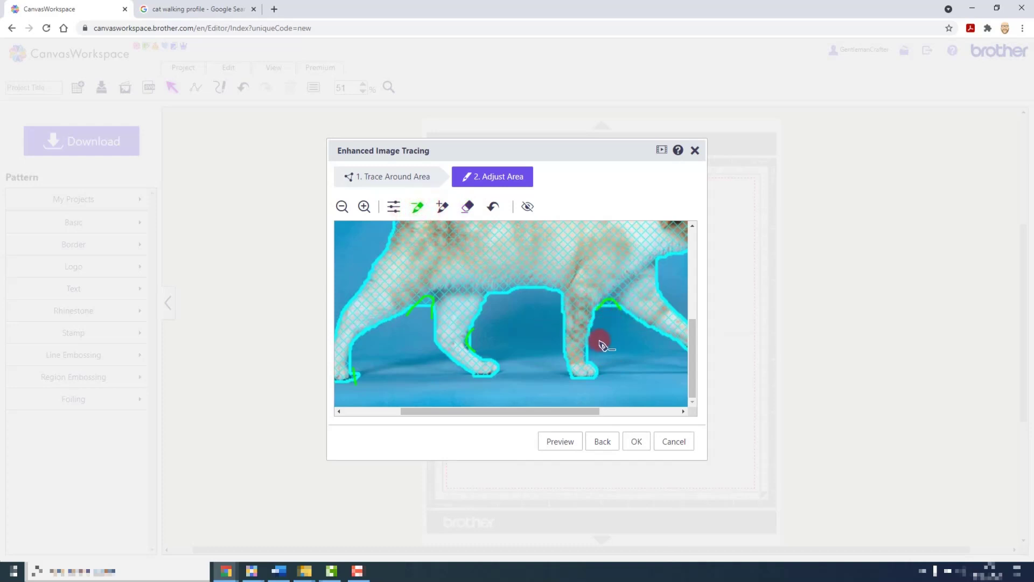
Step: Zoom back out to the whole cat and preview the adjusted traced area
click(345, 207)
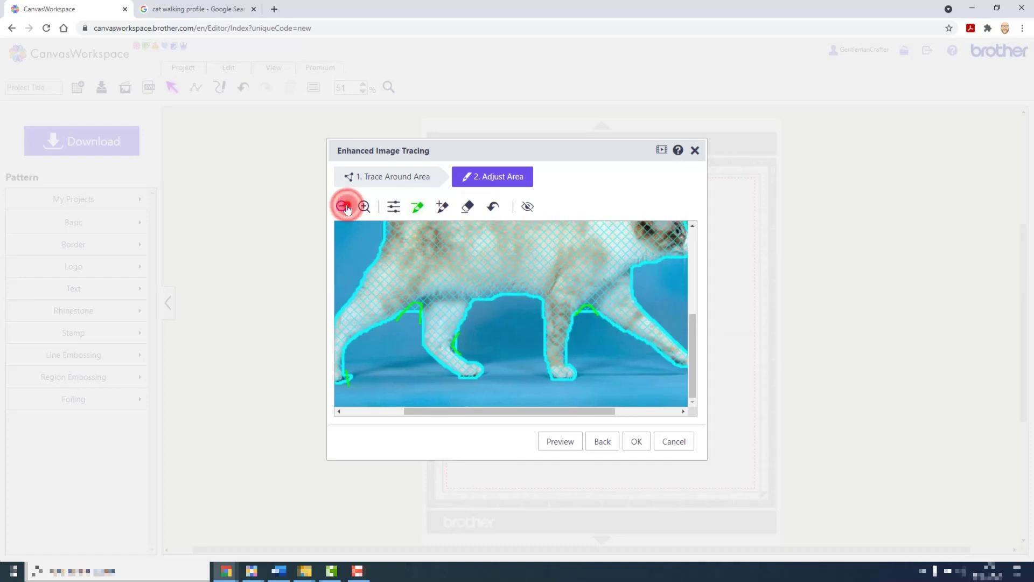
click(345, 207)
click(345, 207)
click(345, 207)
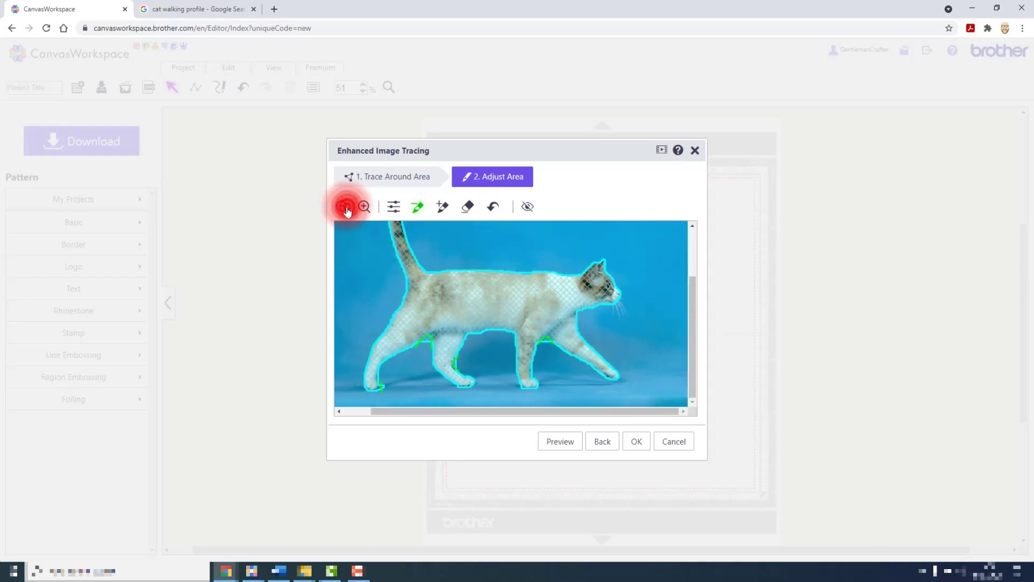
click(345, 207)
click(345, 207)
click(579, 442)
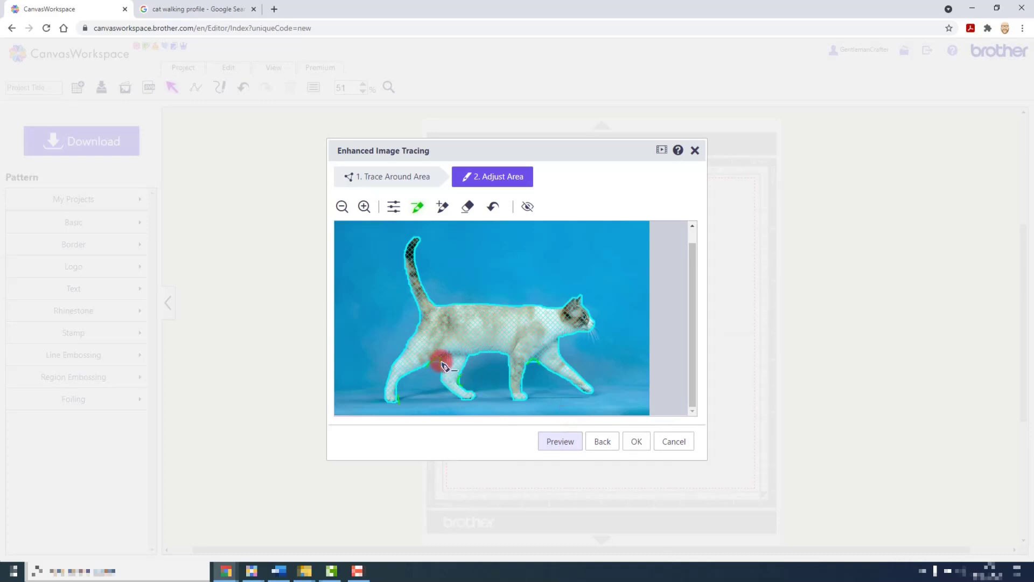
Step: Brush away trace from the hind leg to the belly and open the trace Options
drag(441, 367, 436, 372)
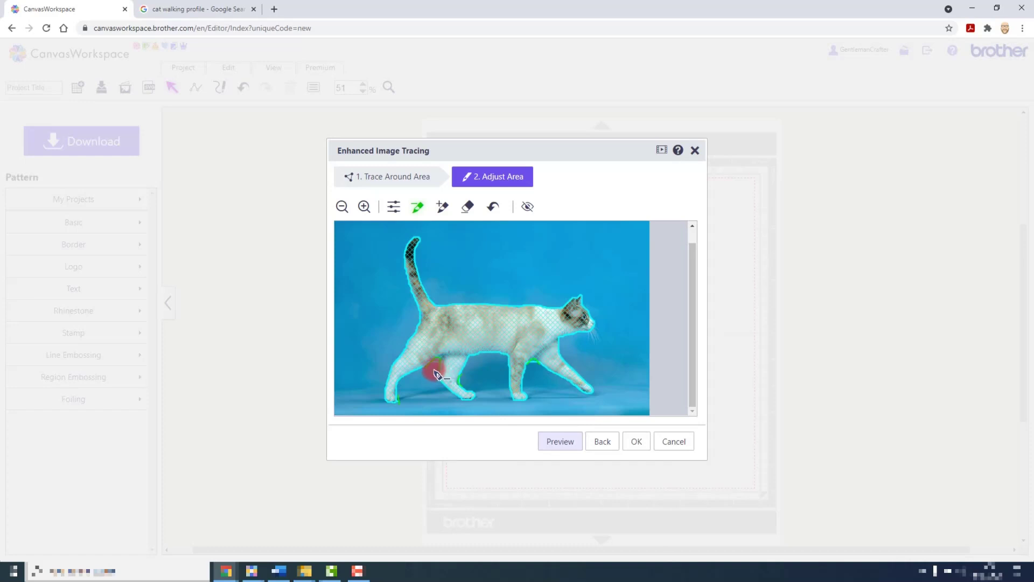
mouse_move(438, 373)
mouse_down()
mouse_move(539, 337)
mouse_move(495, 356)
mouse_up()
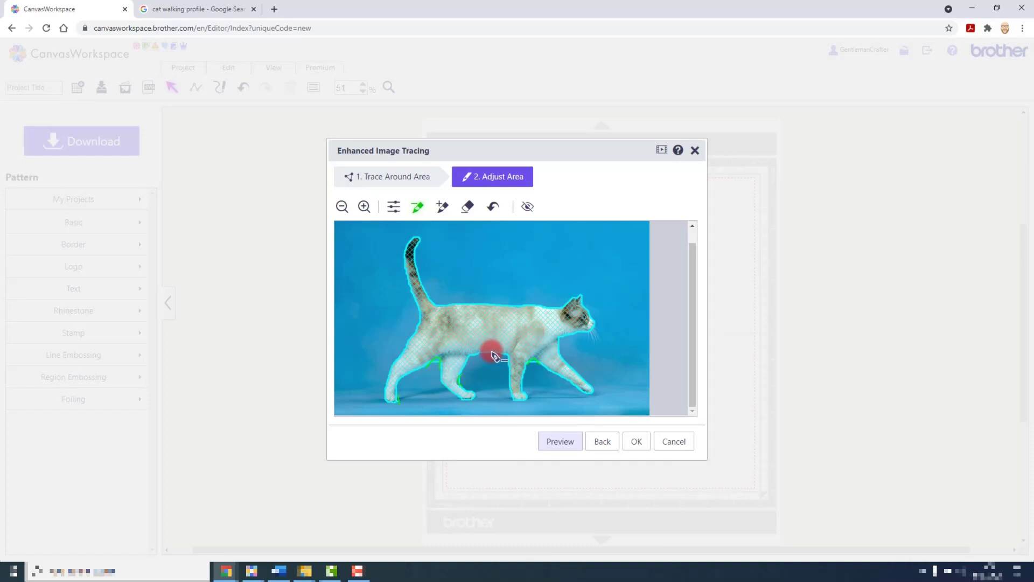
click(393, 206)
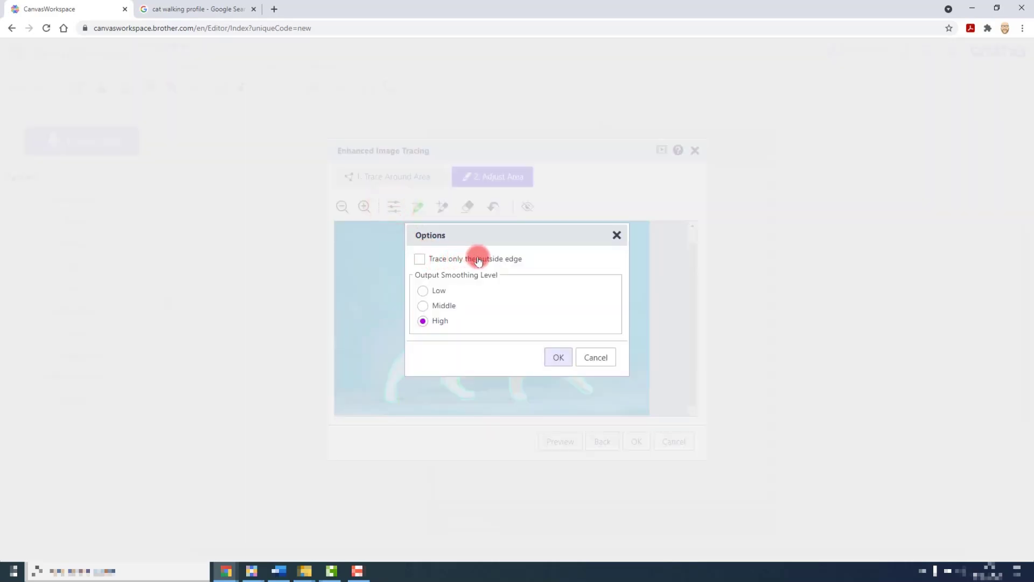
Step: Change output smoothing from High to Middle and preview the walking-cat outline
drag(506, 261, 520, 268)
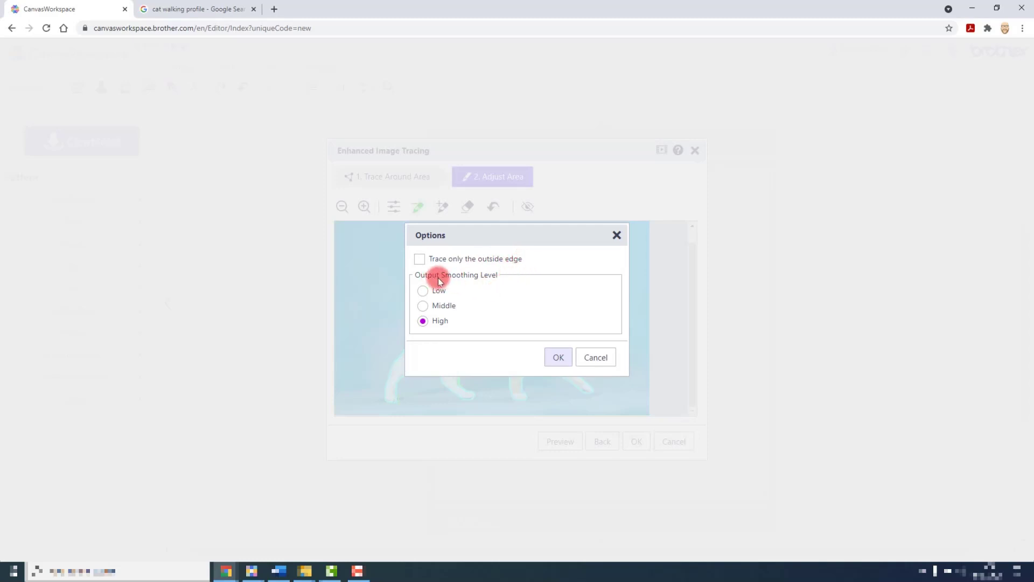
click(450, 307)
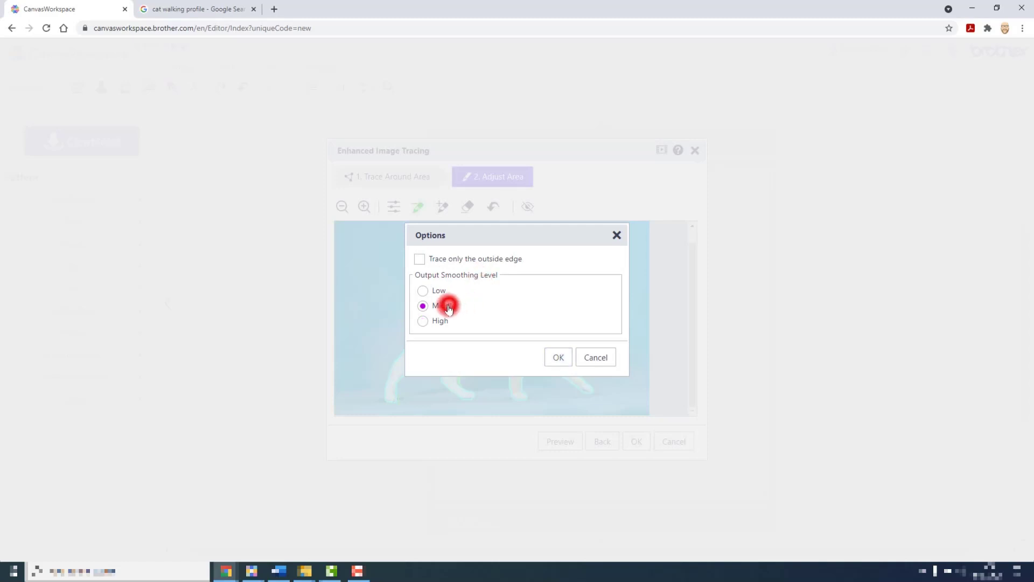
click(549, 356)
click(546, 441)
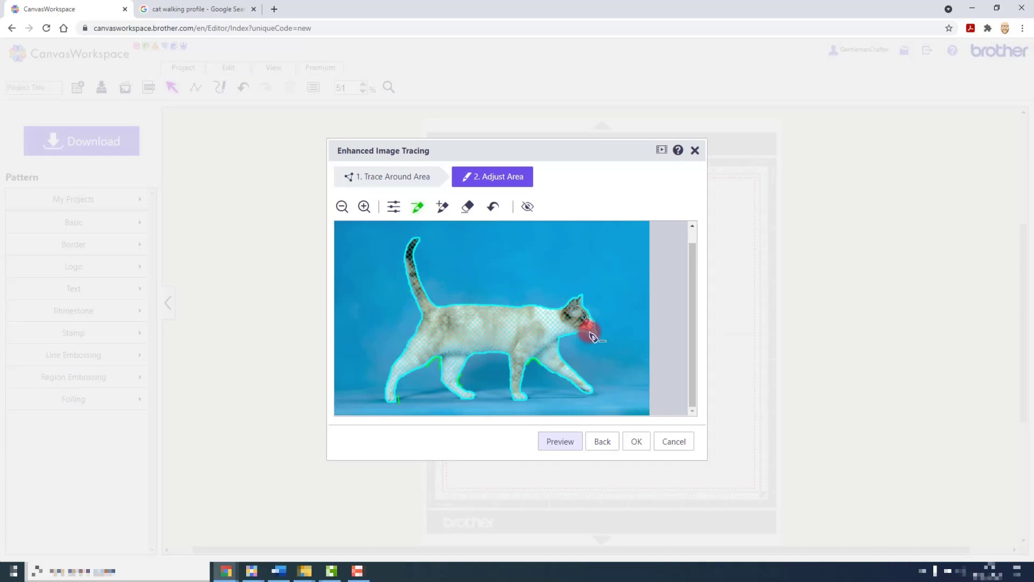
Step: Zoom in and mark the cat's mouth area to keep, then preview the trace
click(364, 209)
click(365, 209)
click(364, 210)
click(365, 211)
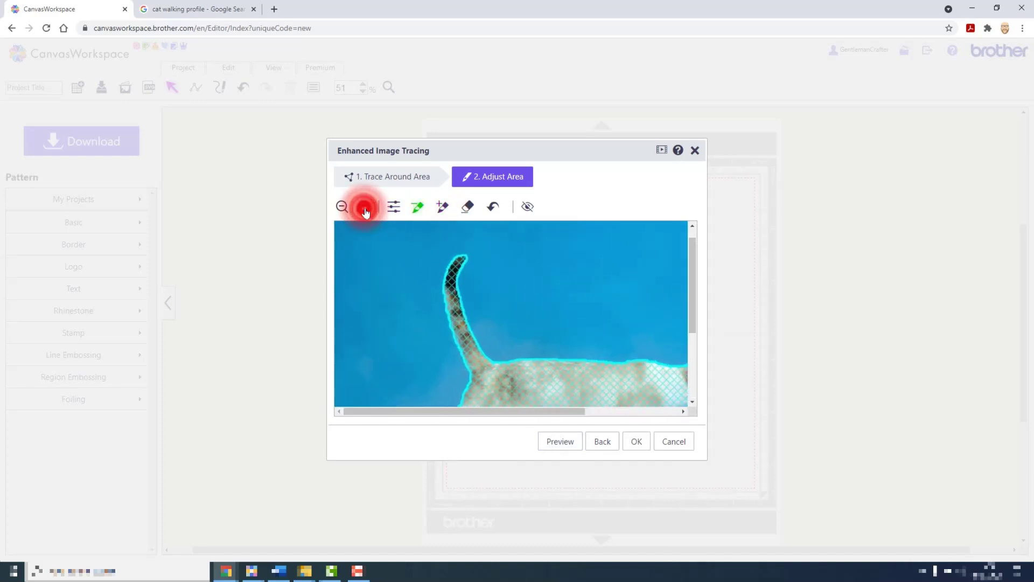
click(365, 211)
drag(489, 411, 602, 413)
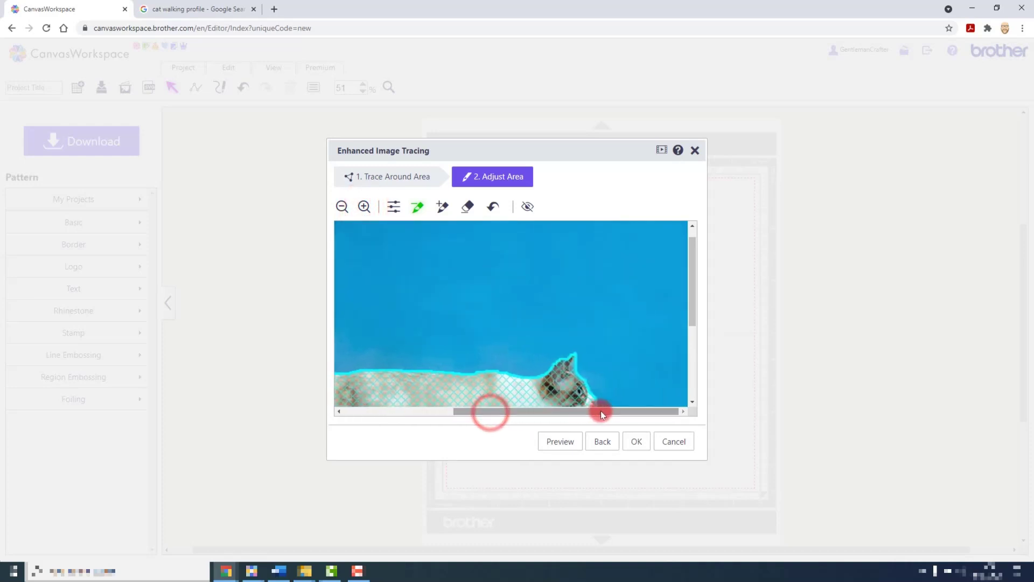
scroll(598, 323, down, 3)
drag(603, 300, 574, 316)
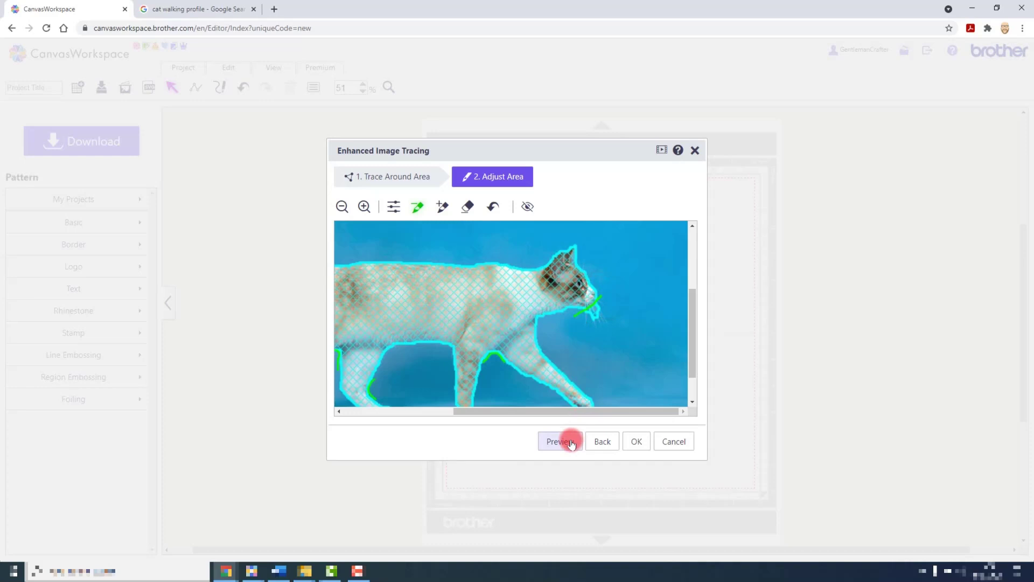
click(572, 441)
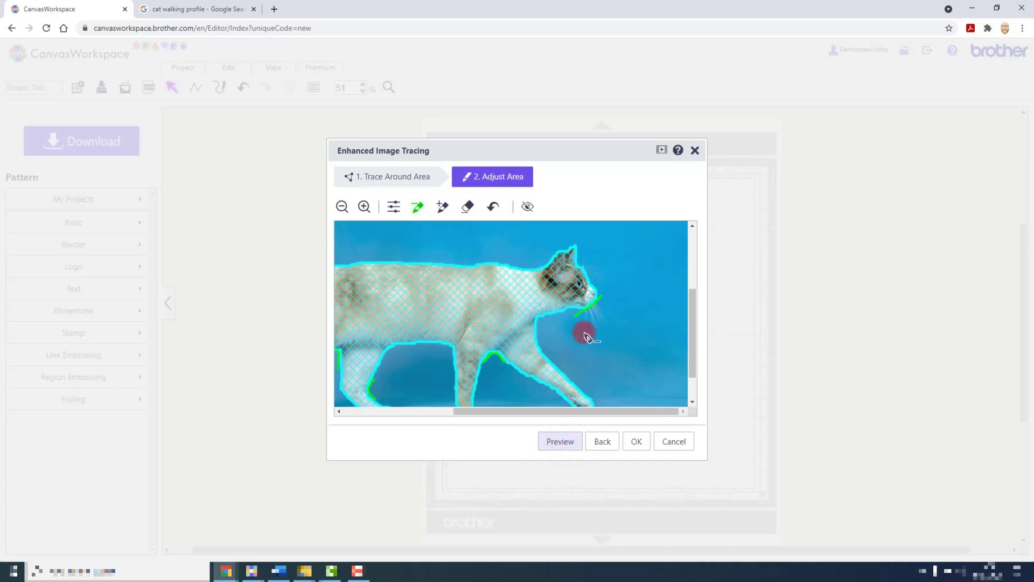
Step: Zoom back out, accept the cat trace and decline pasting the photo onto the mat
drag(562, 410, 485, 412)
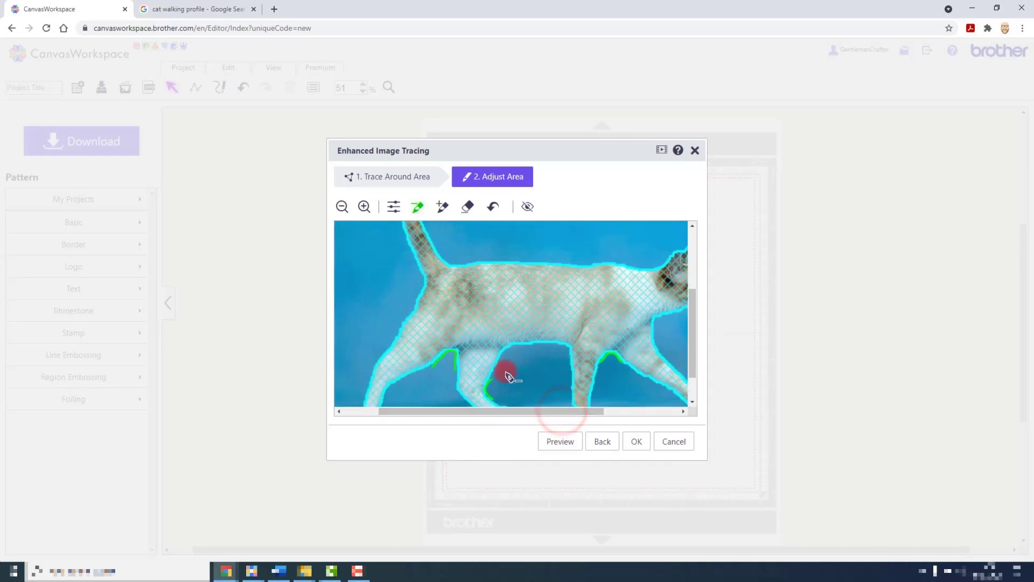
scroll(510, 373, up, 3)
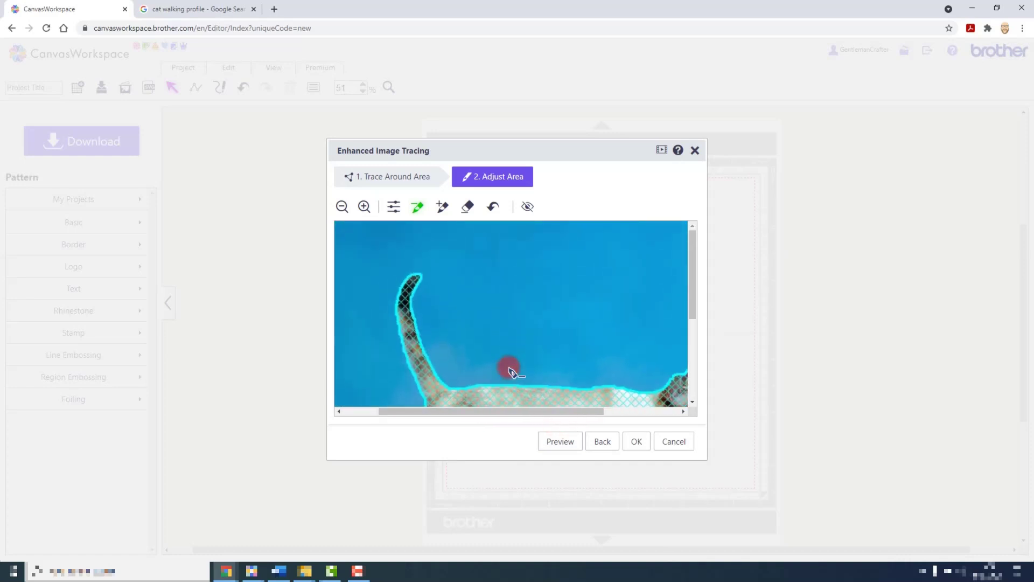
click(342, 207)
click(343, 207)
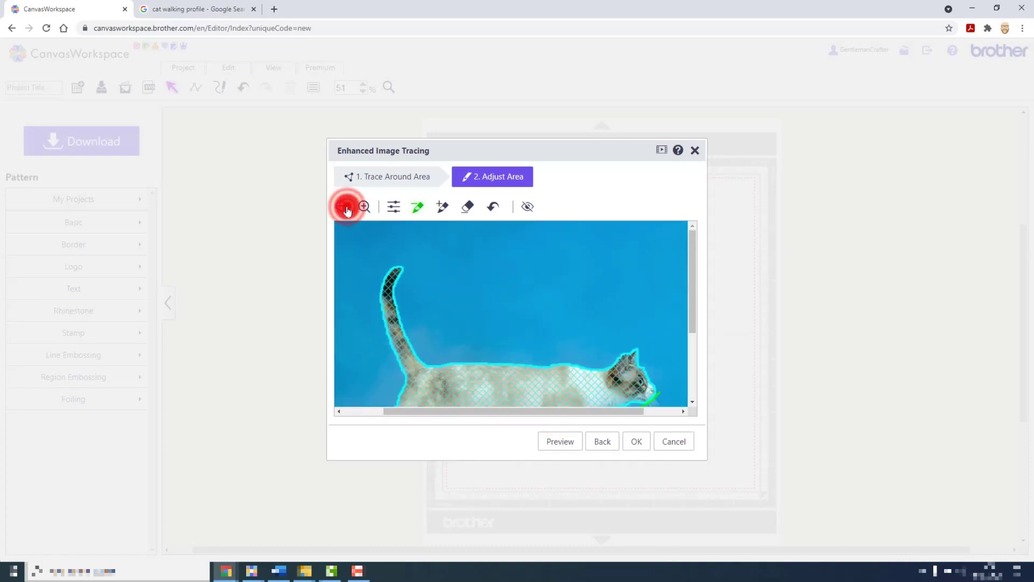
click(342, 207)
click(342, 207)
click(343, 207)
click(343, 206)
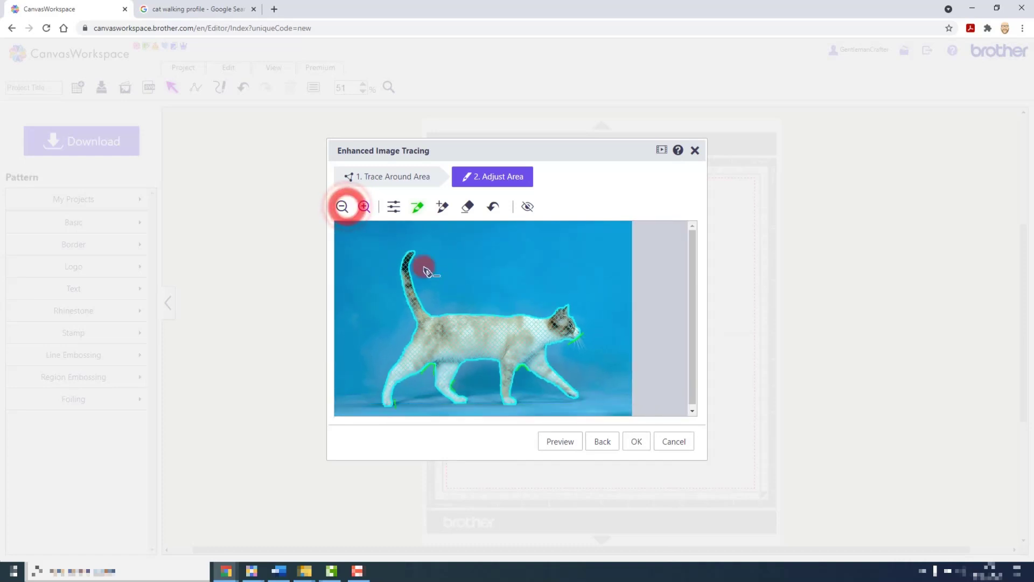
click(636, 440)
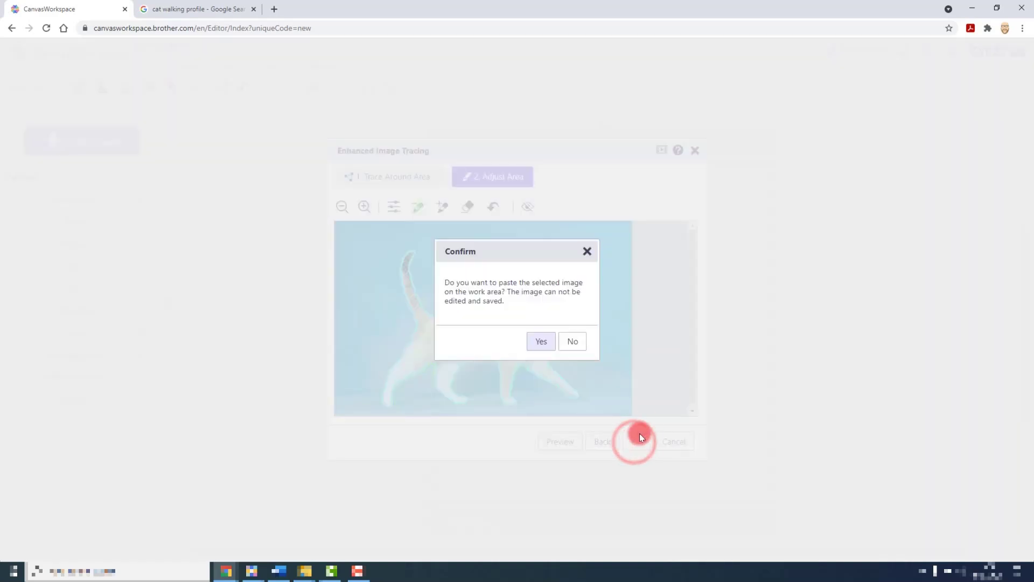
click(574, 342)
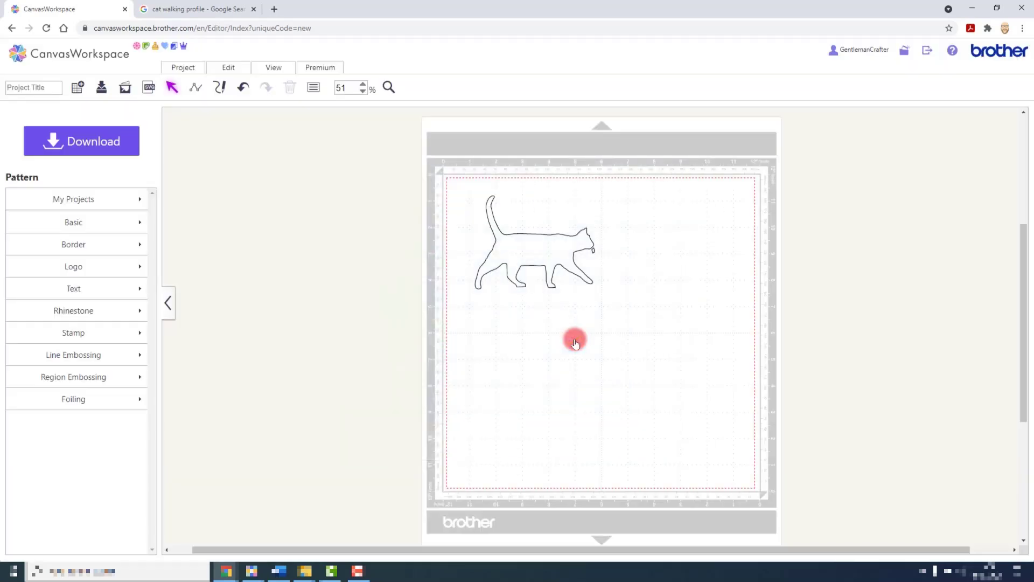
Step: Zoom into the cat's nose and delete the small stray shape there
click(518, 258)
click(602, 258)
click(593, 251)
click(595, 250)
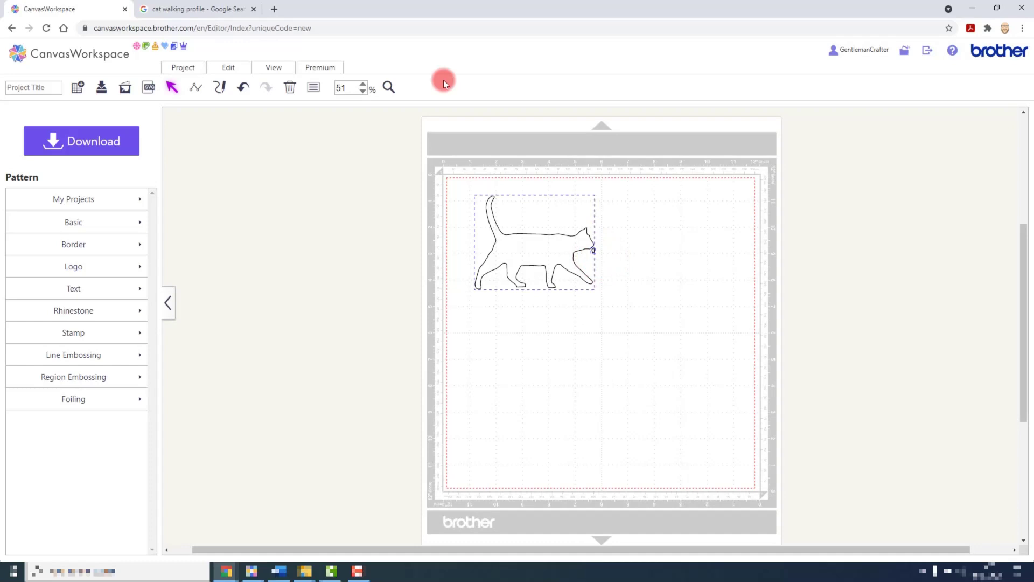
click(384, 88)
drag(579, 237, 615, 301)
click(585, 297)
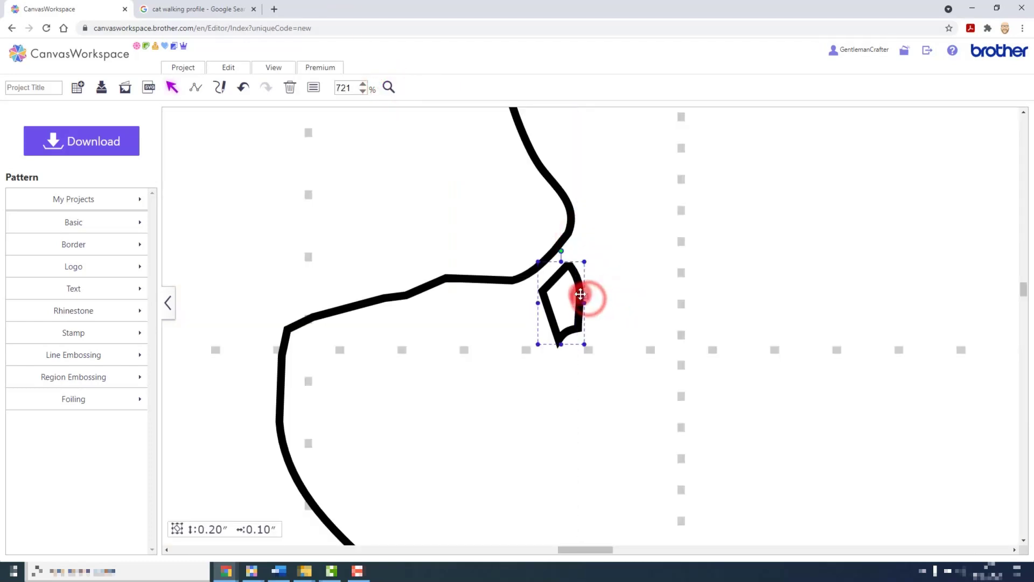
key(Delete)
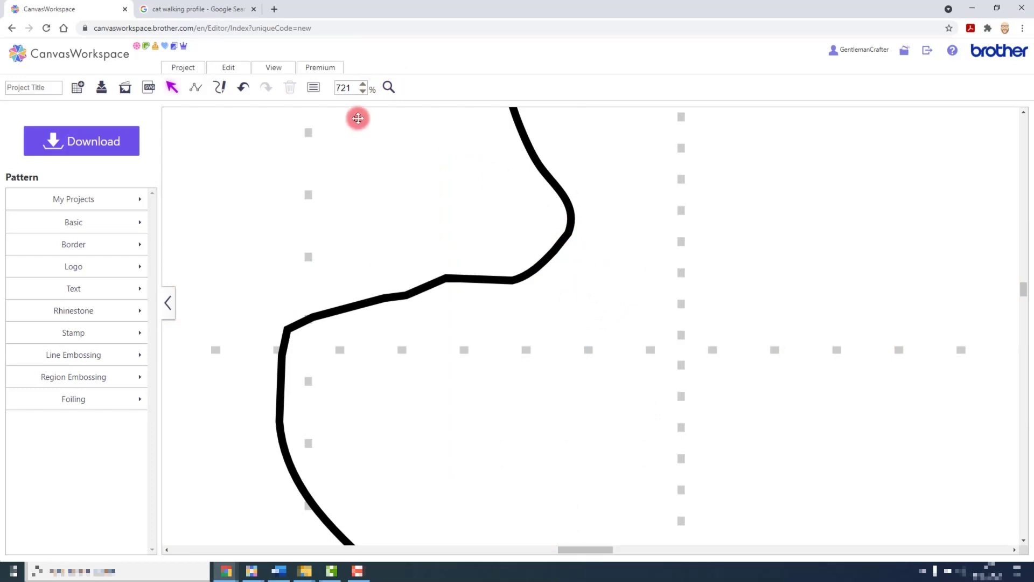
Step: Fit the mat back in view and select the cleaned 3.53" × 4.50" cat outline
click(278, 68)
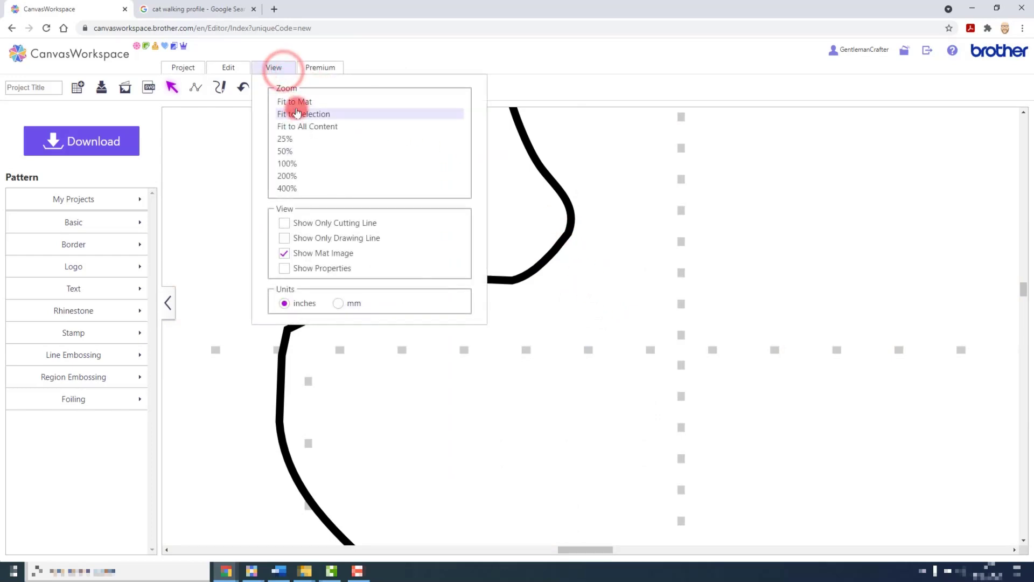
click(297, 101)
click(536, 229)
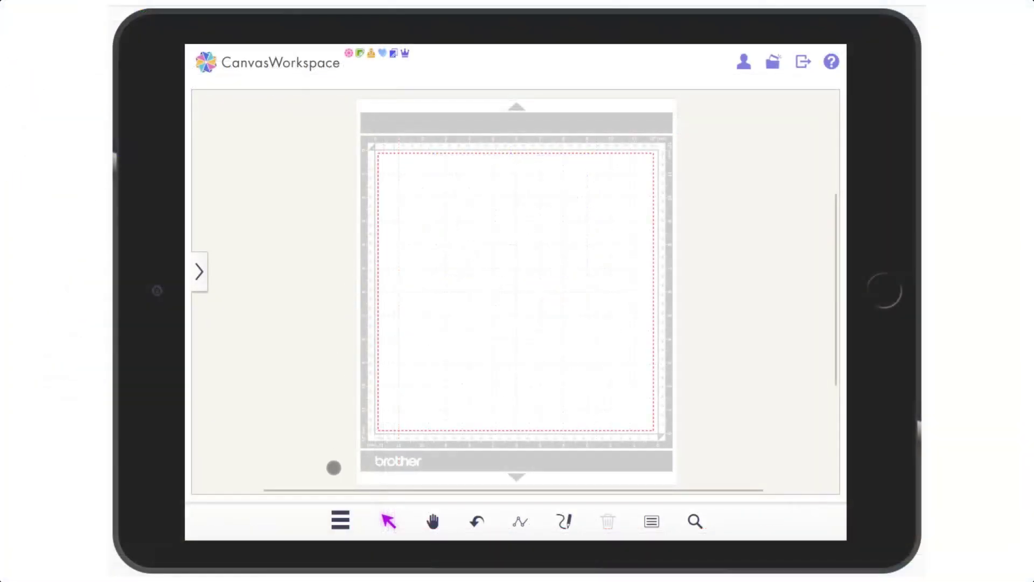
Step: On the tablet, start Enhanced Tracing from the Project menu and load Cat.jpg
click(340, 520)
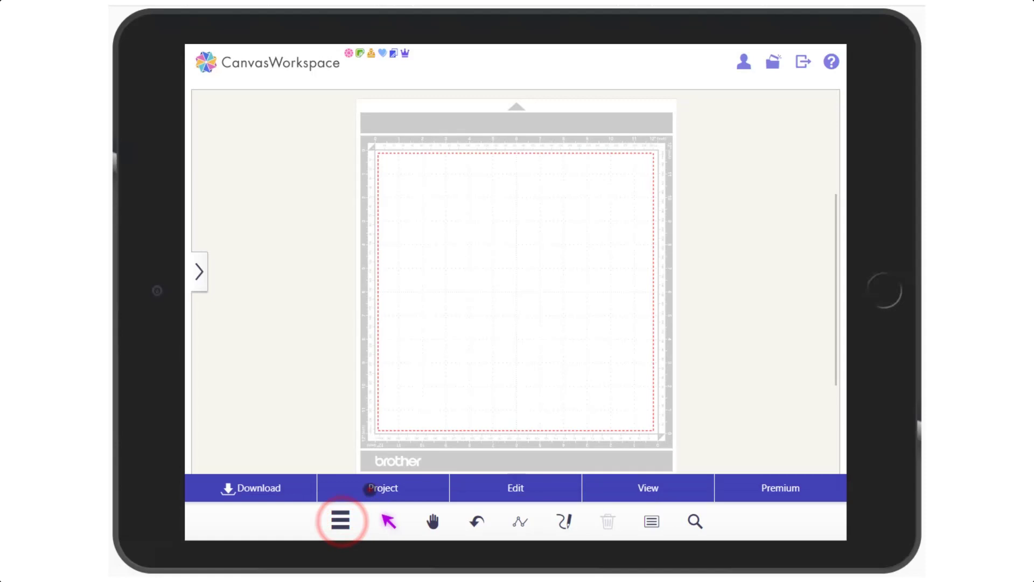
click(372, 488)
click(424, 264)
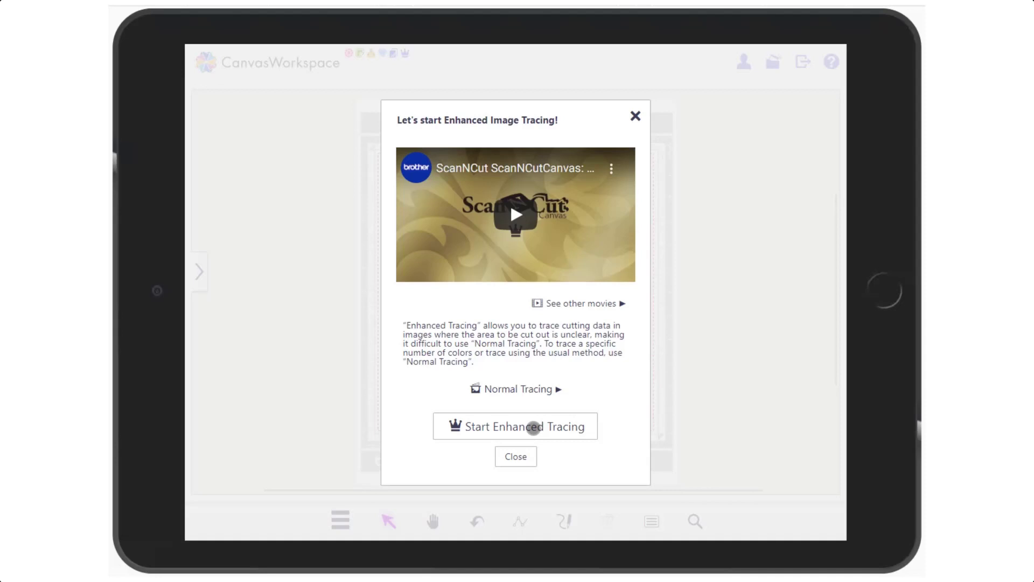
click(534, 427)
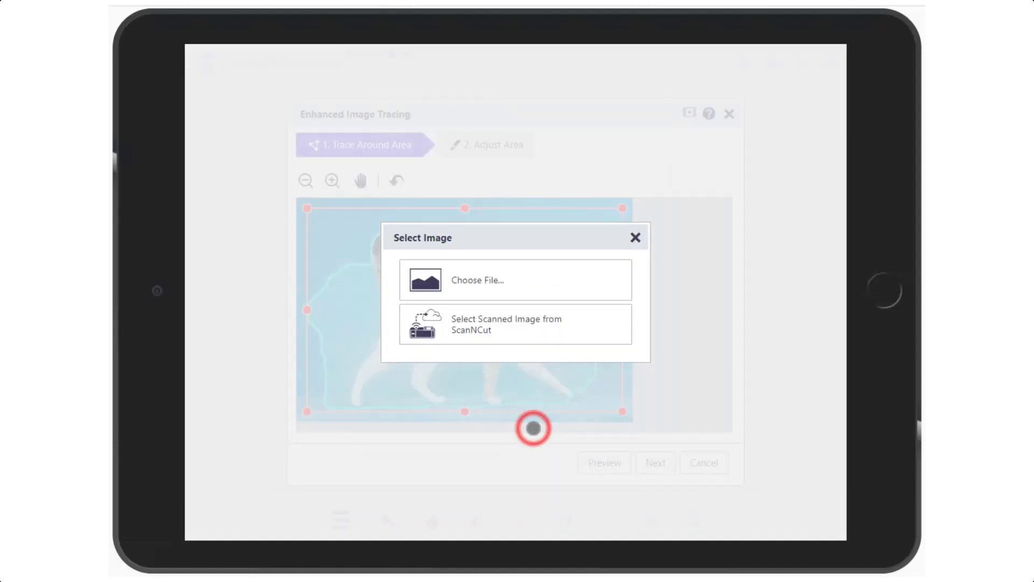
click(483, 289)
click(472, 244)
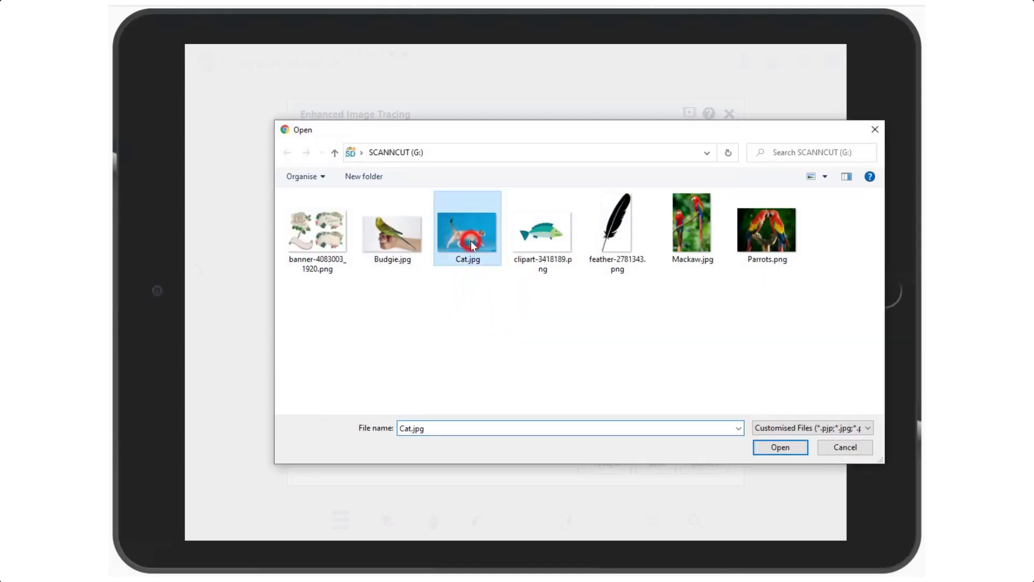
click(770, 447)
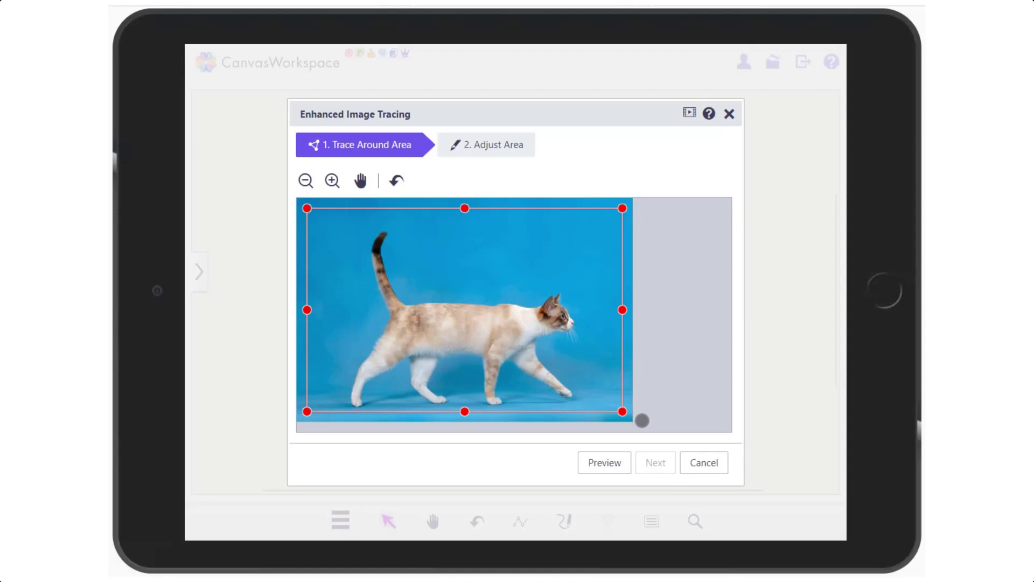
Step: Preview the automatic trace, then mark the tail edge, hind leg and front foot to keep
click(618, 463)
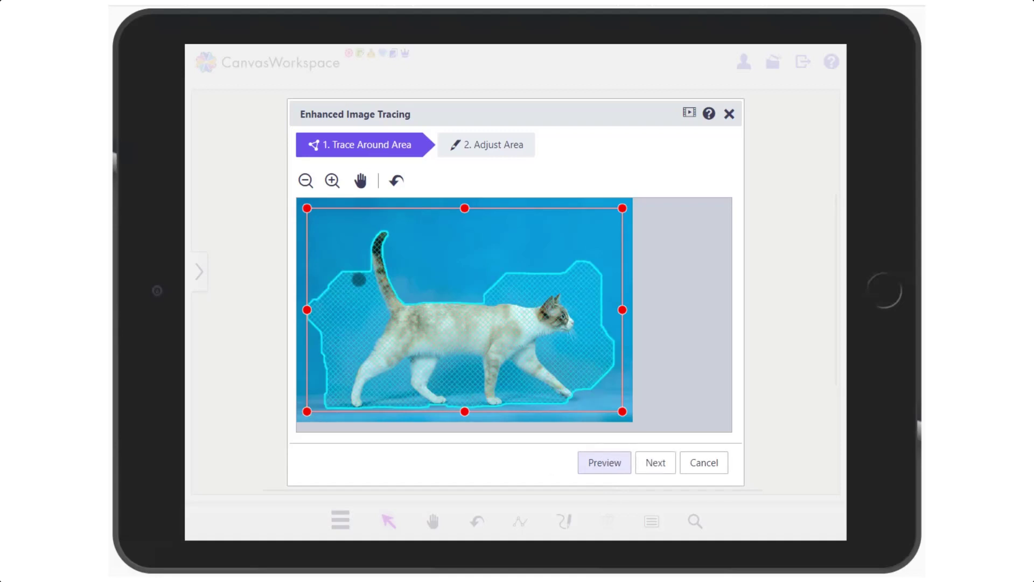
click(658, 462)
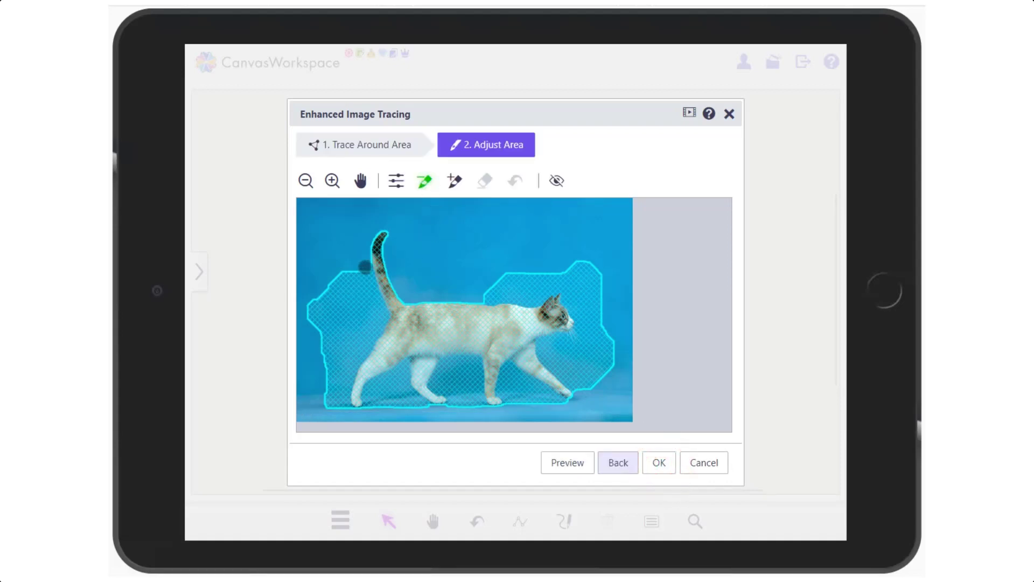
mouse_move(365, 267)
mouse_down()
mouse_move(386, 314)
mouse_move(353, 374)
mouse_move(367, 410)
mouse_up()
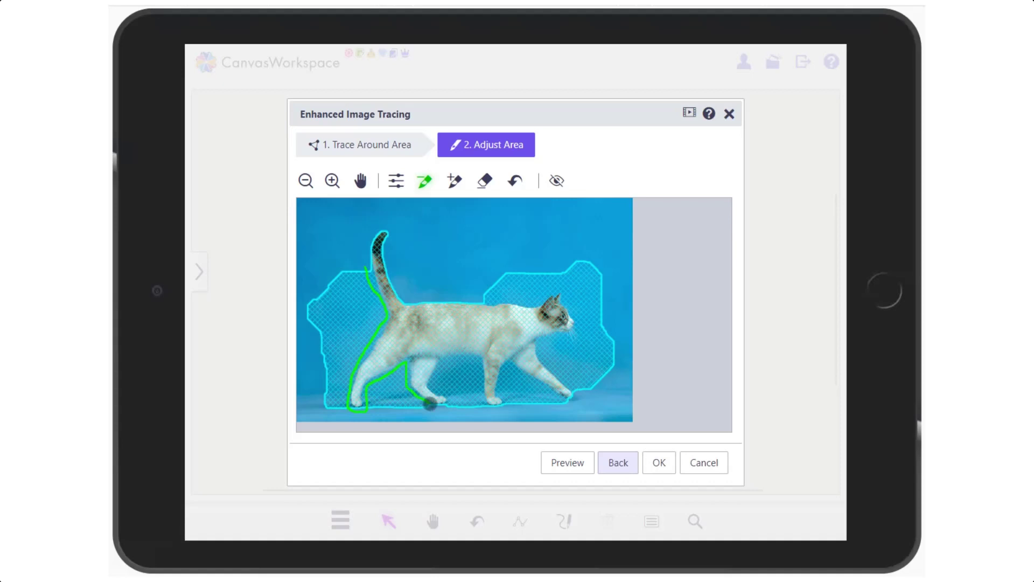
mouse_move(430, 404)
mouse_down()
mouse_move(454, 398)
mouse_move(437, 383)
mouse_move(442, 367)
mouse_move(480, 359)
mouse_up()
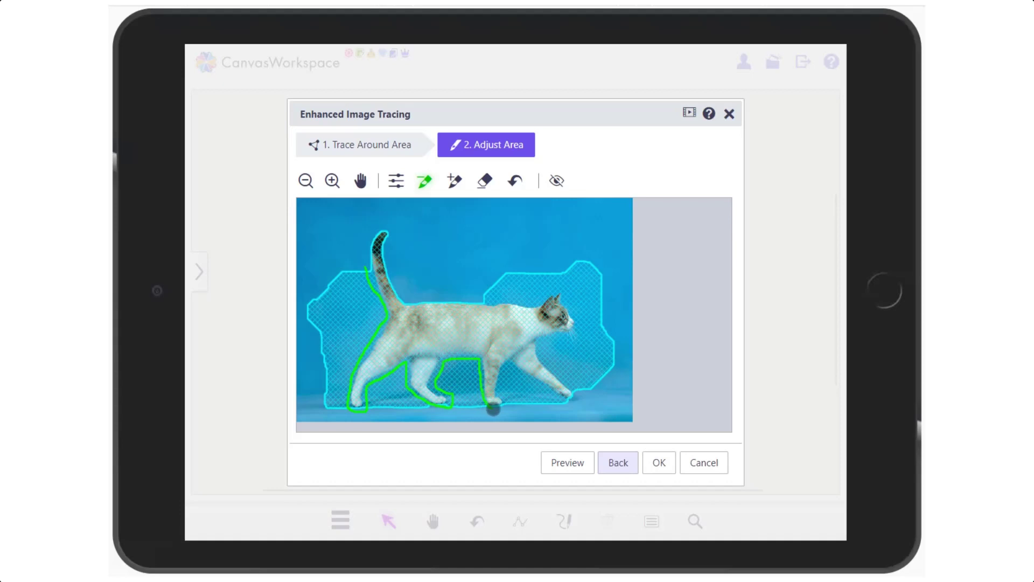
mouse_move(493, 409)
mouse_down()
mouse_move(509, 363)
mouse_move(560, 397)
mouse_up()
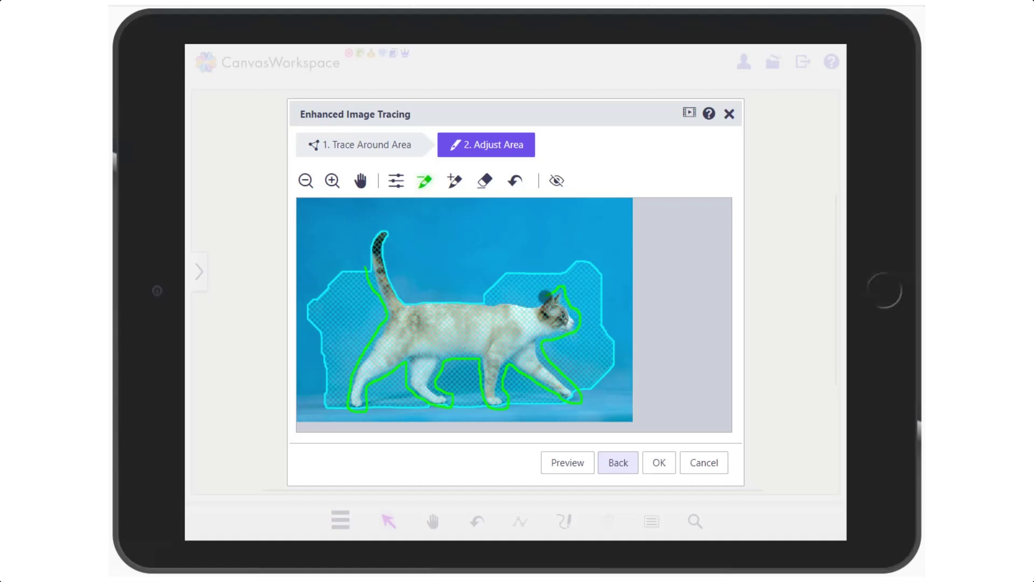
Step: Mark along the cat's back, preview the refined area and accept the trace
drag(533, 300, 470, 295)
click(568, 462)
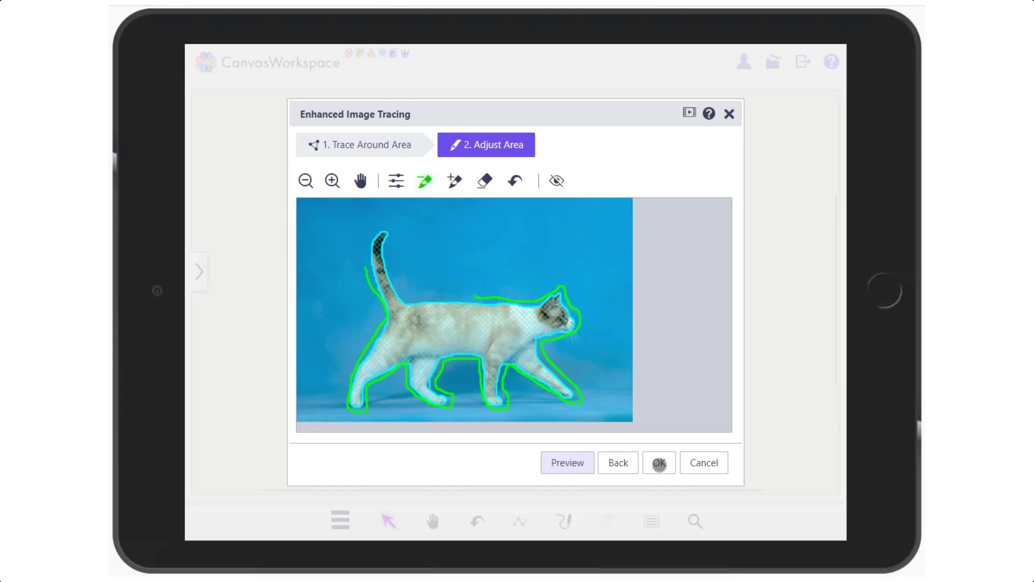
click(659, 463)
click(583, 349)
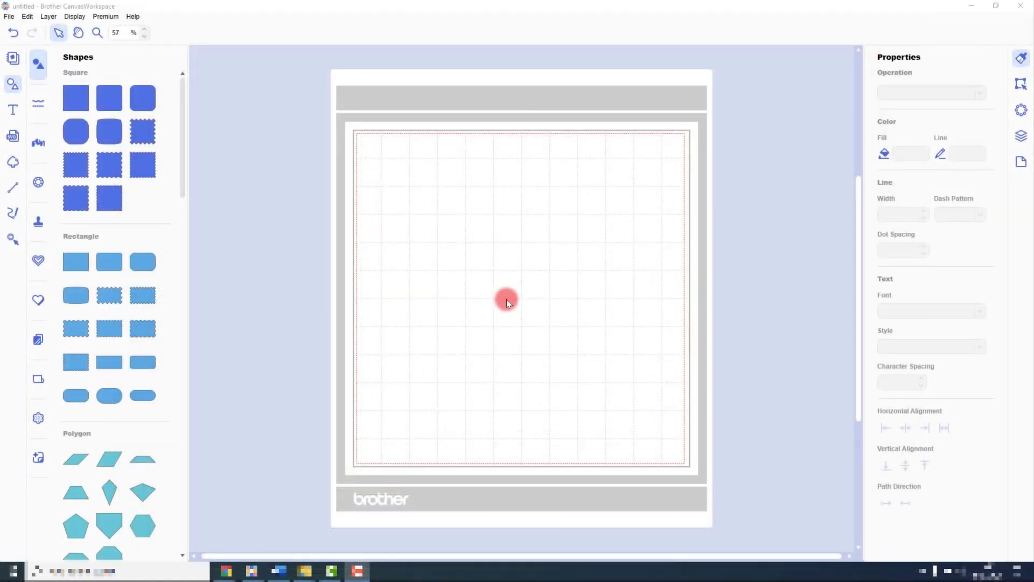
Step: On the desktop version, open Image Tracing with the Cat.jpg photo from the computer
click(13, 163)
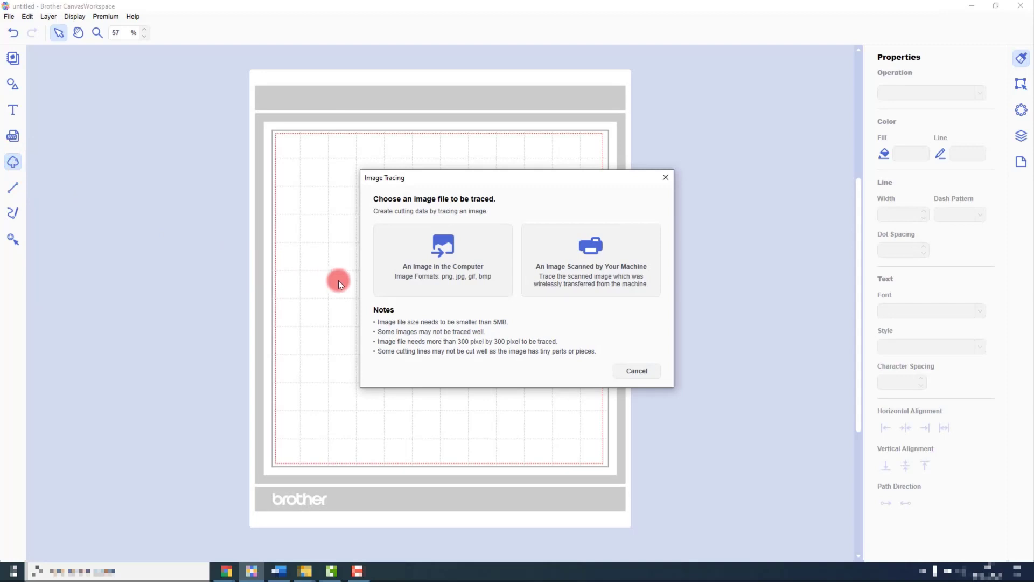
click(436, 275)
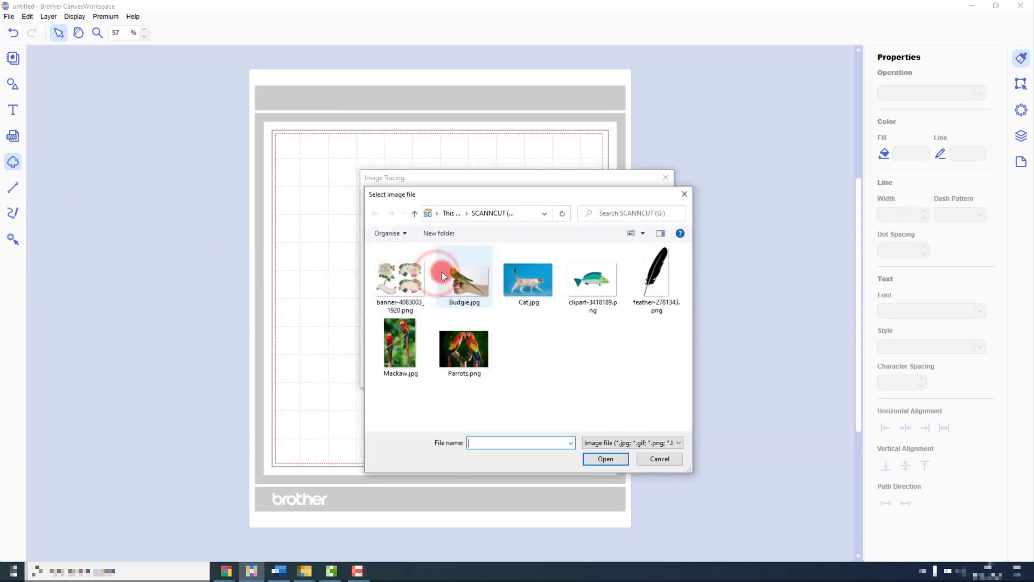
click(537, 272)
click(620, 459)
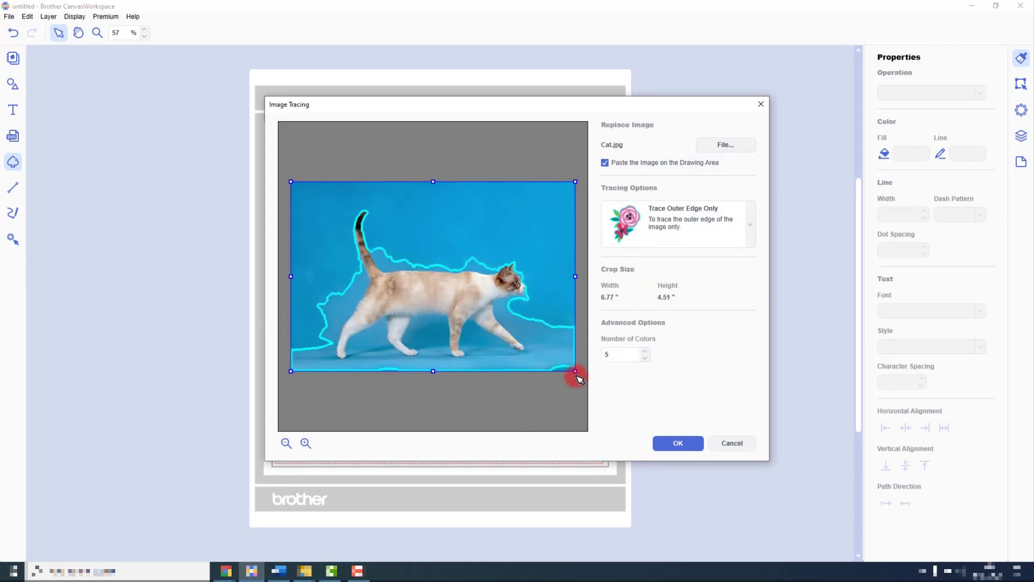
Step: Pull the crop box in around the cat to 4.96" × 3.73" and preview the trace
mouse_move(574, 371)
mouse_down()
mouse_move(548, 368)
mouse_move(561, 381)
mouse_up()
drag(290, 181, 326, 213)
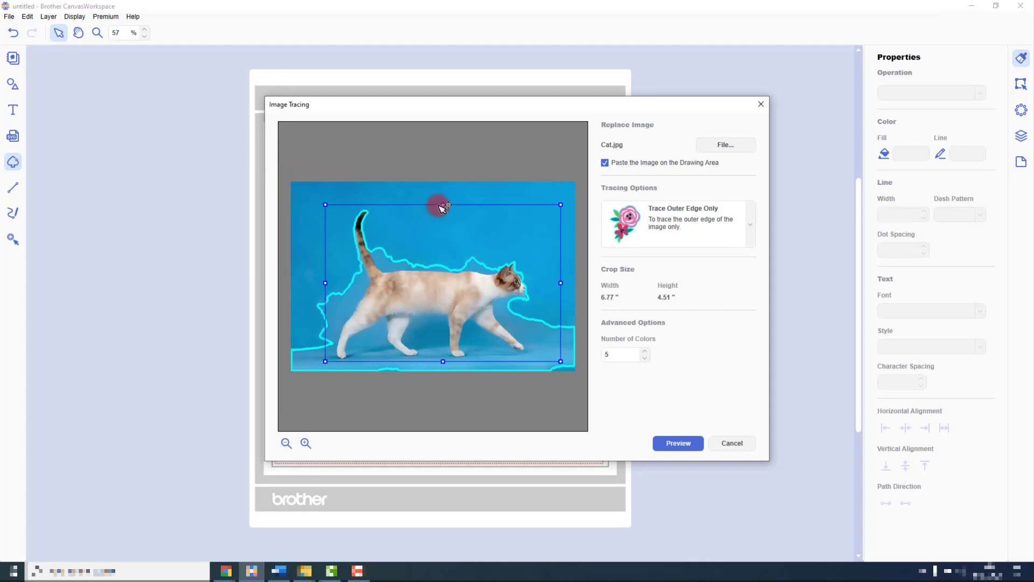
drag(559, 282, 533, 283)
click(695, 436)
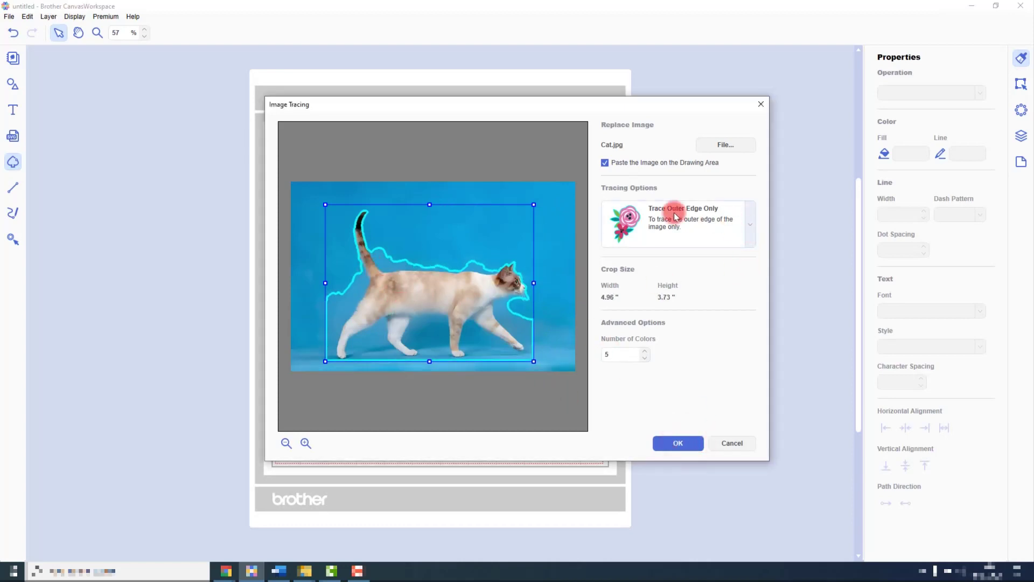
click(749, 216)
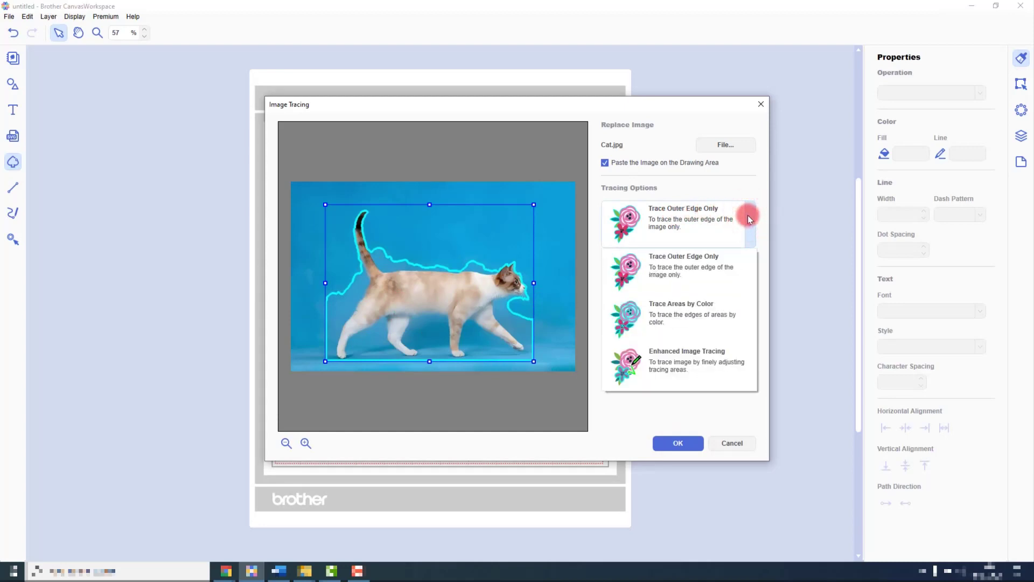
Step: Choose Enhanced Image Tracing as the tracing mode for the cat photo
click(722, 363)
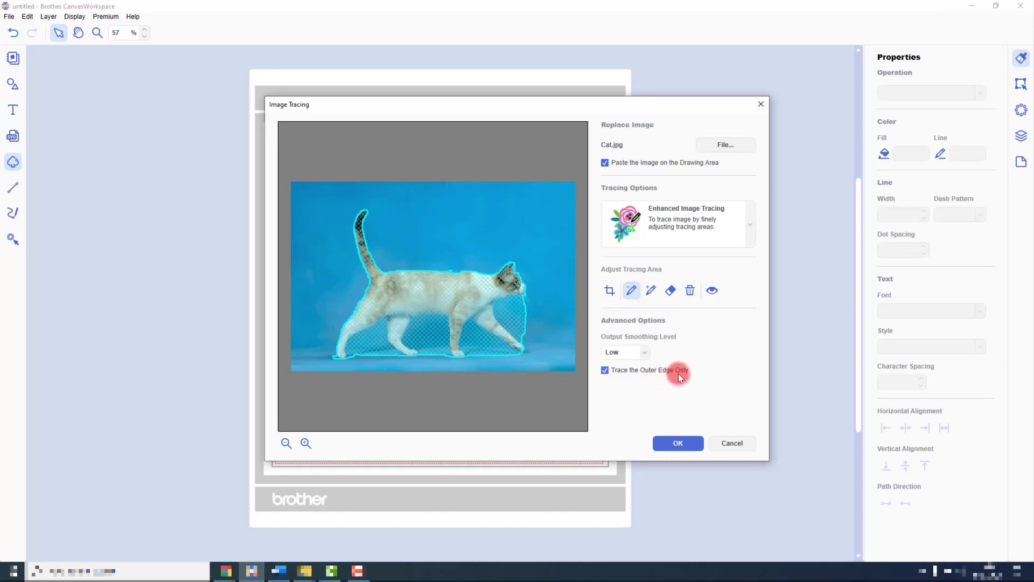
Step: Set output smoothing to Middle, then mark extra area along the front leg and between the legs, previewing each
click(649, 352)
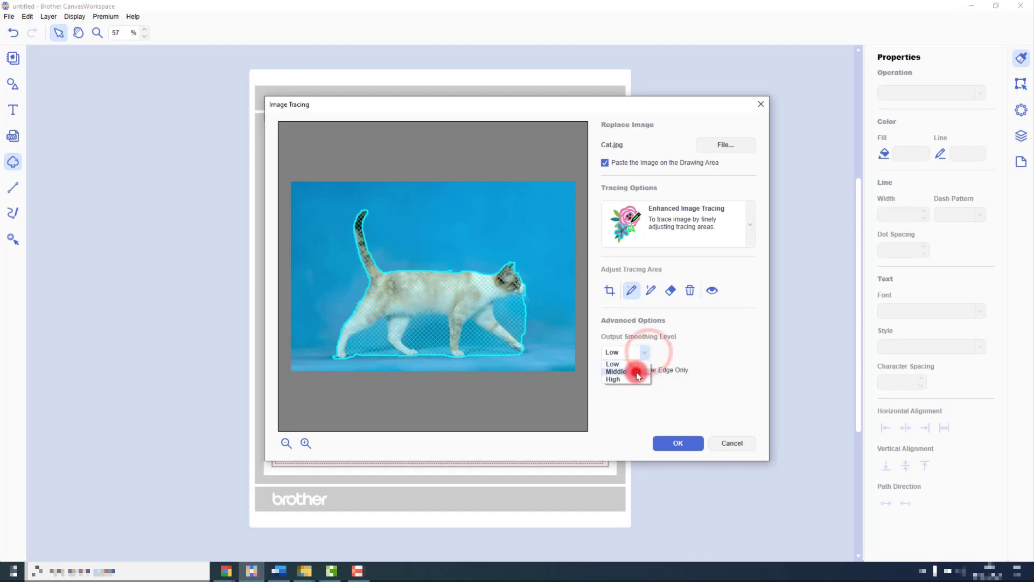
click(637, 369)
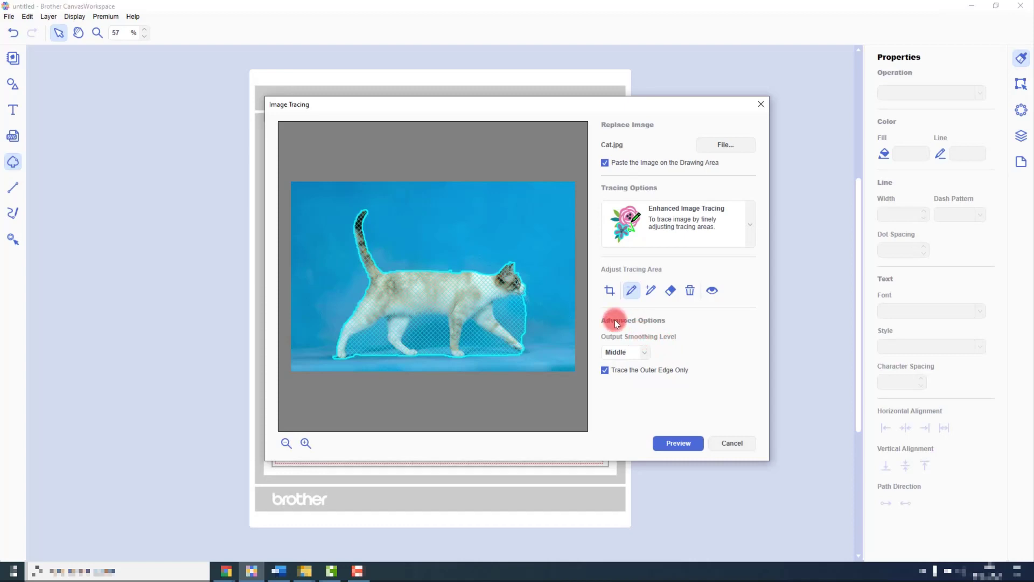
mouse_move(332, 356)
mouse_down()
mouse_move(350, 362)
mouse_move(353, 340)
mouse_move(380, 327)
mouse_move(410, 357)
mouse_move(424, 348)
mouse_move(411, 326)
mouse_move(426, 315)
mouse_move(447, 318)
mouse_move(457, 359)
mouse_move(481, 326)
mouse_move(528, 358)
mouse_move(531, 341)
mouse_move(502, 305)
mouse_move(526, 294)
mouse_up()
click(674, 443)
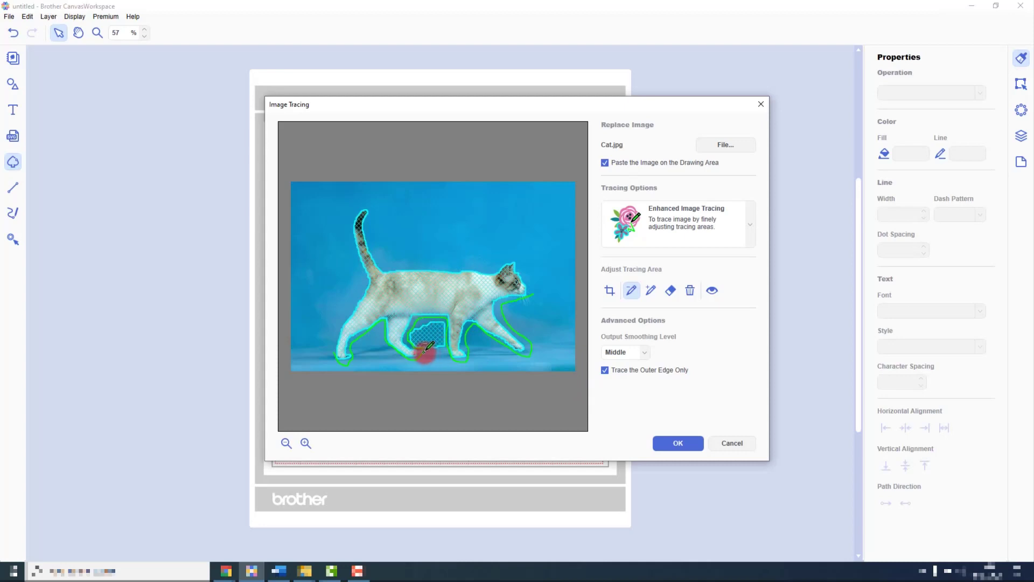
mouse_move(424, 348)
mouse_down()
mouse_move(446, 326)
mouse_move(433, 319)
mouse_move(406, 331)
mouse_move(429, 353)
mouse_up()
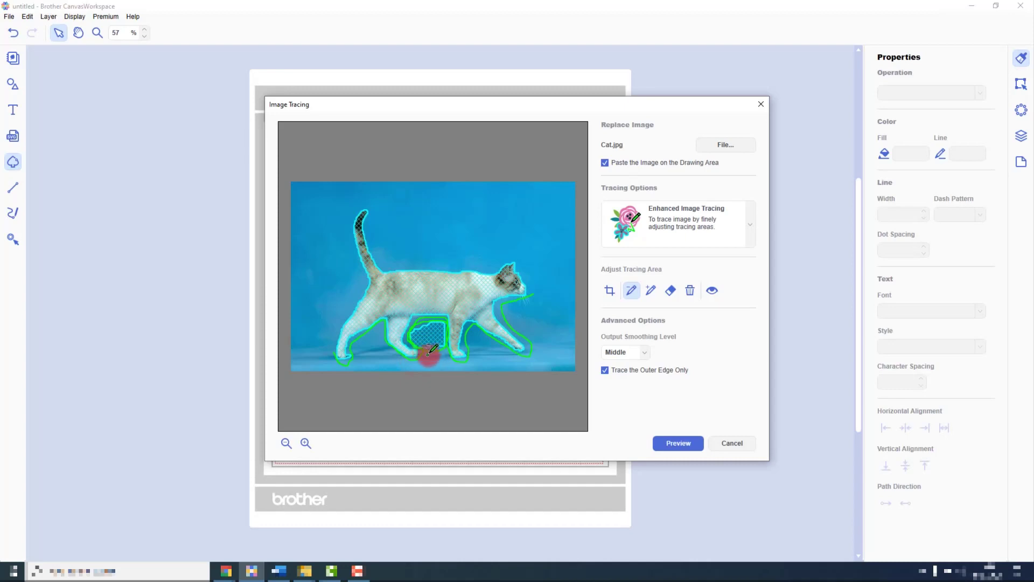
click(659, 441)
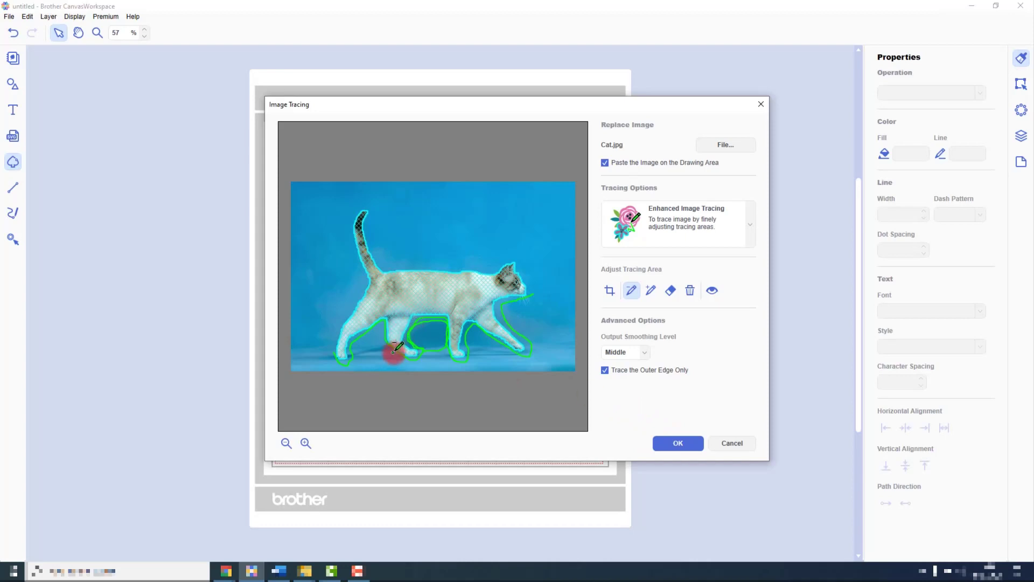
Step: Accept the cat trace, then delete the IMAGE layer and the small inner SHAPE
click(661, 442)
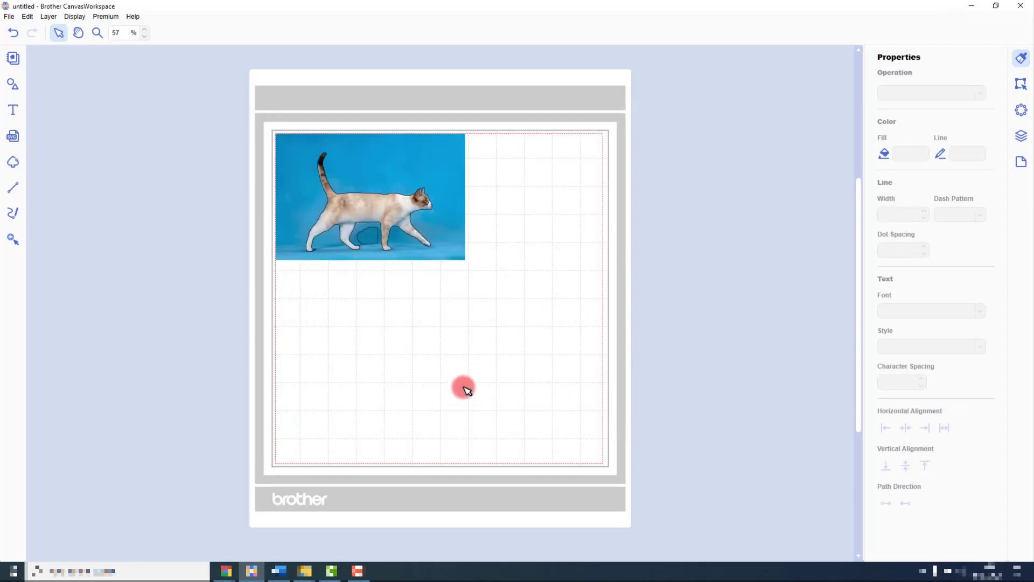
click(1015, 139)
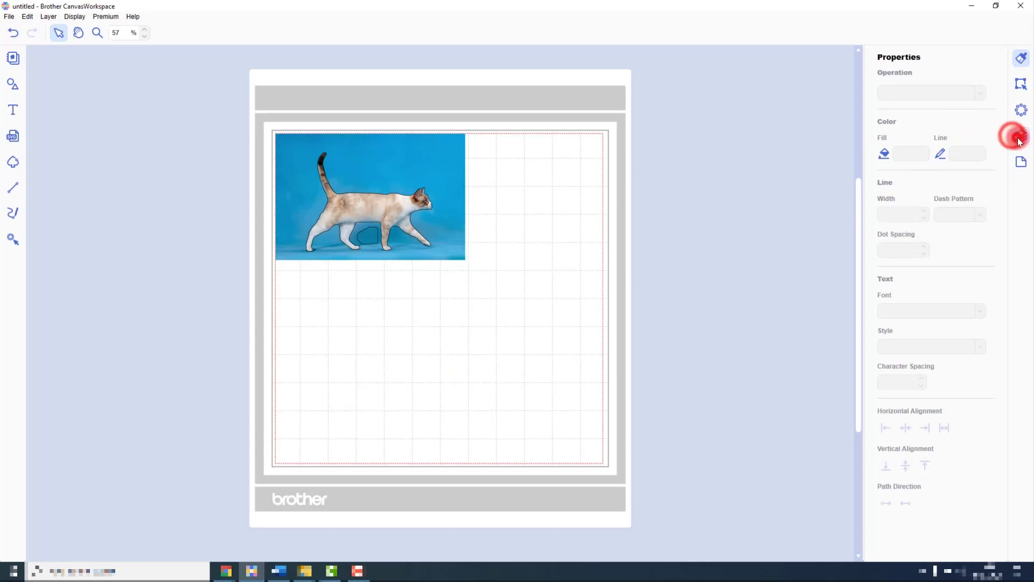
click(983, 150)
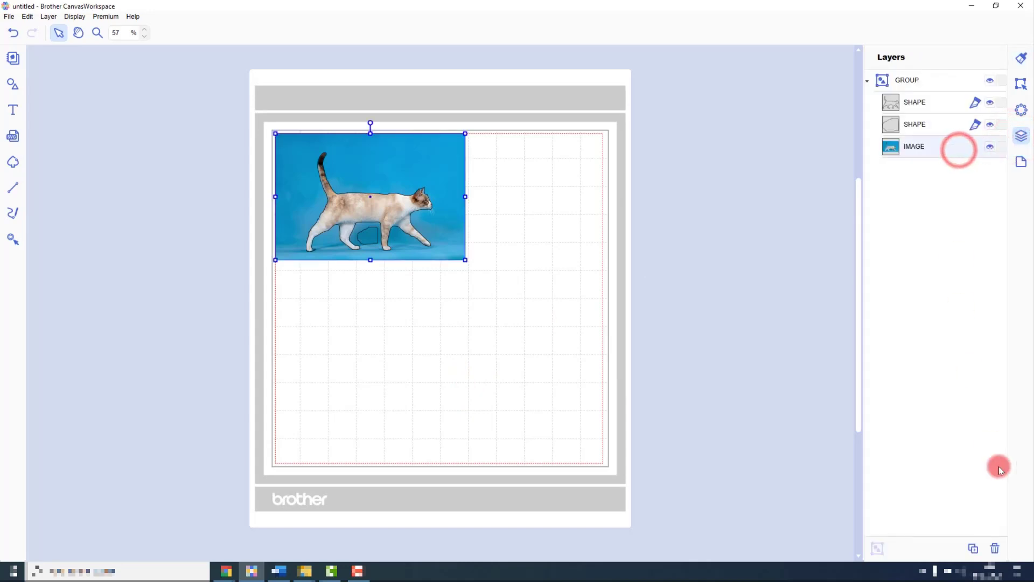
click(995, 548)
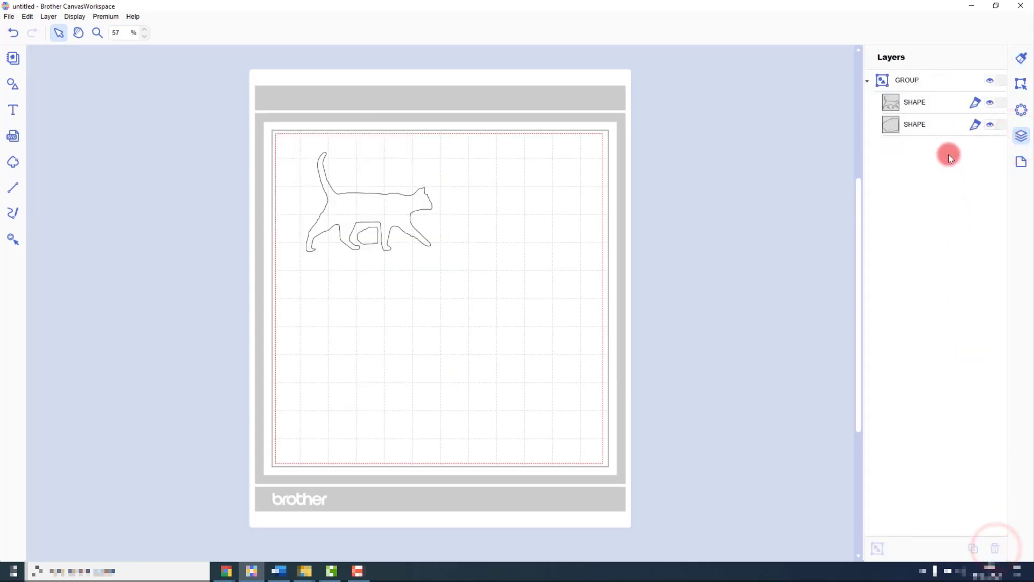
click(945, 126)
click(995, 548)
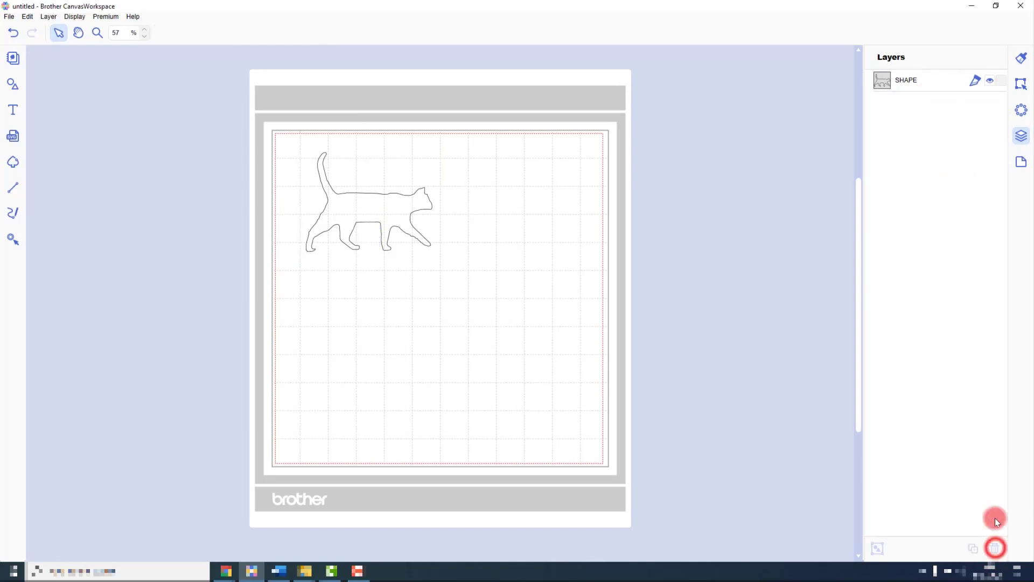
Step: Edit the cat outline's points to make the rear-foot segment curved, then exit point editing
click(366, 212)
double_click(367, 213)
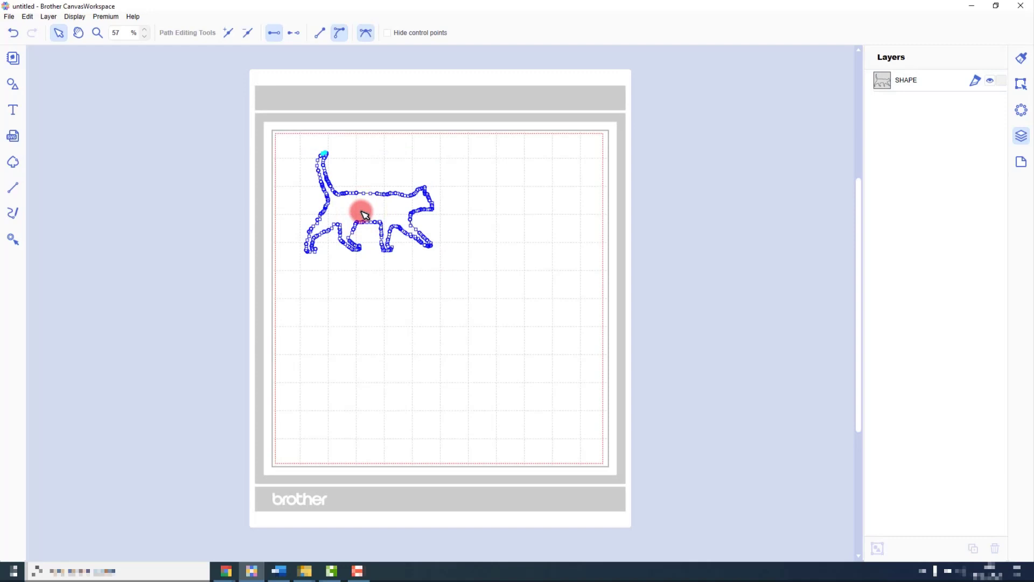
drag(298, 245, 319, 257)
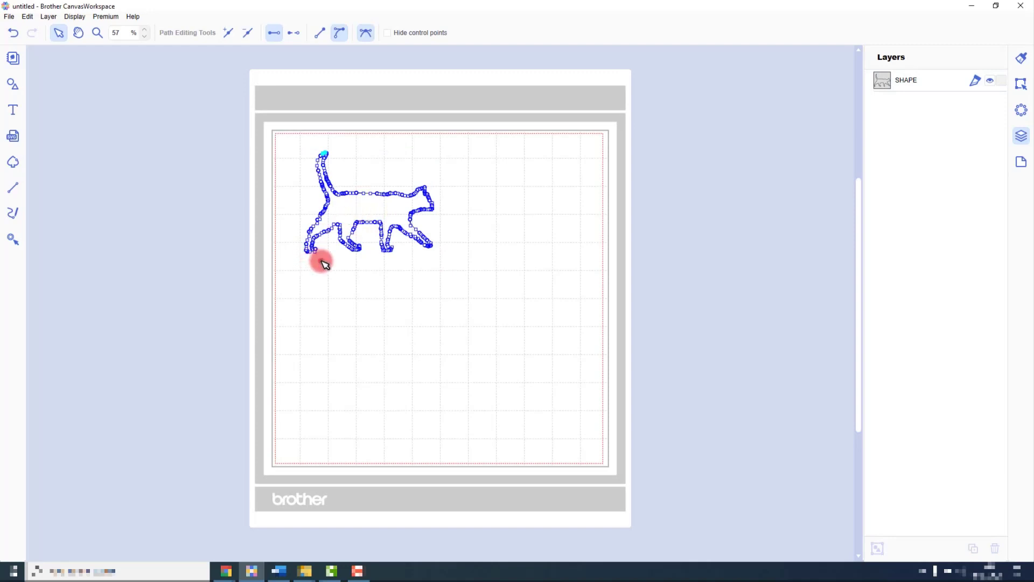
click(320, 257)
click(336, 38)
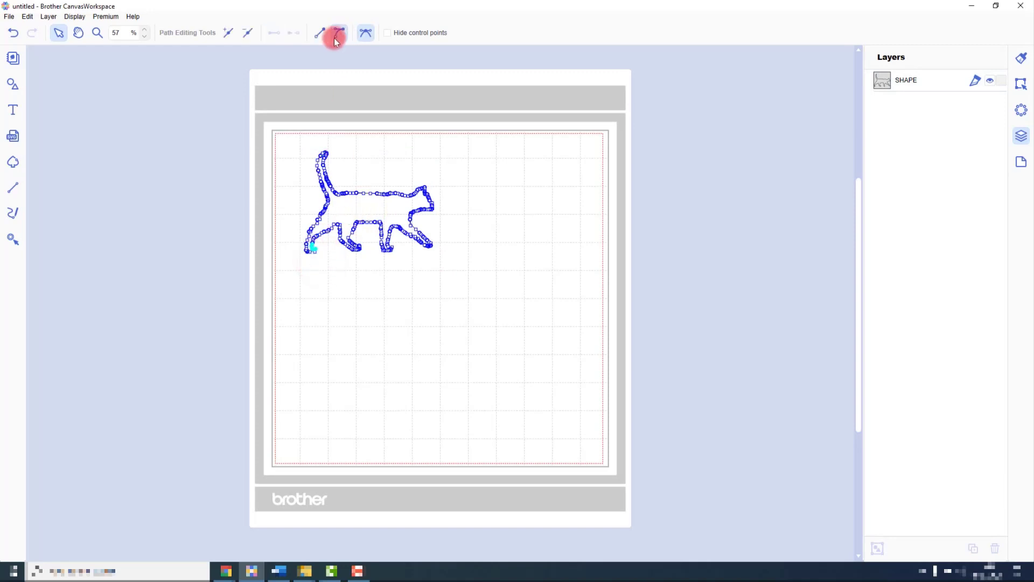
click(342, 264)
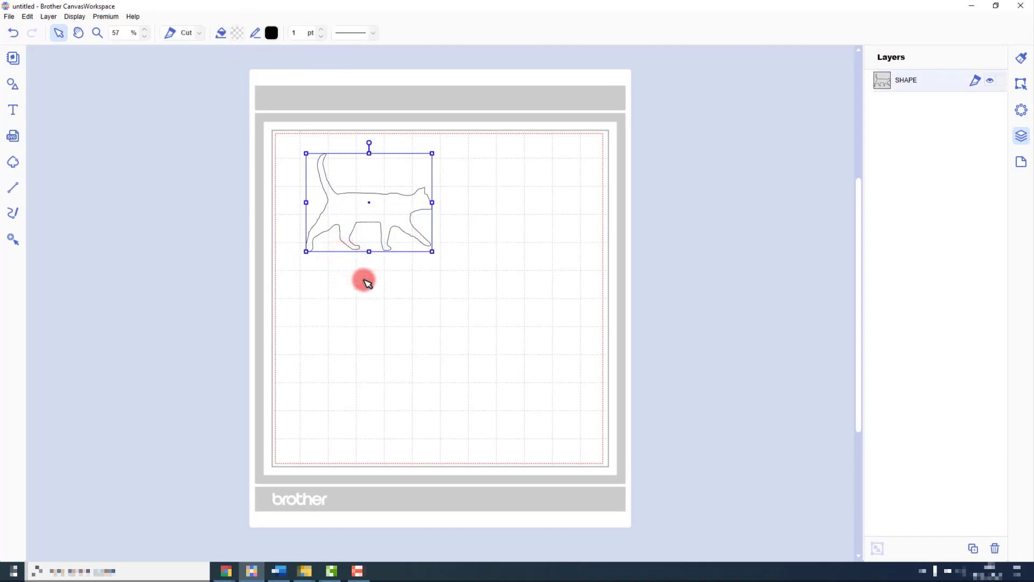